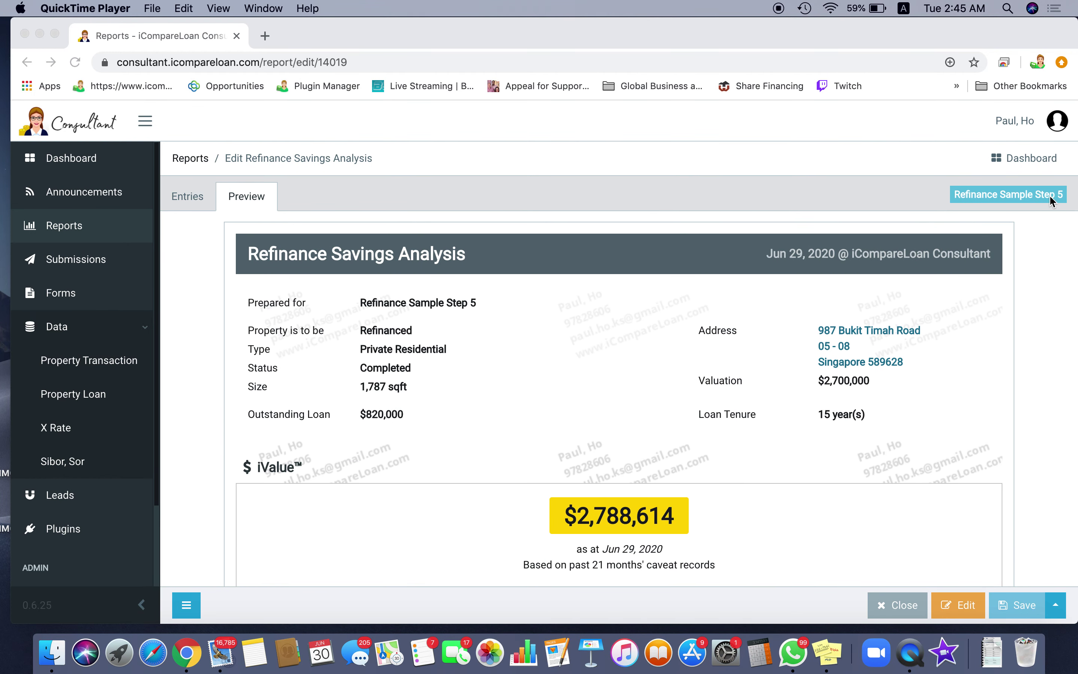
# - Rename the report as Refinance Sample Step 6 and set the client name in its entries to the same text
pyautogui.click(1036, 196)
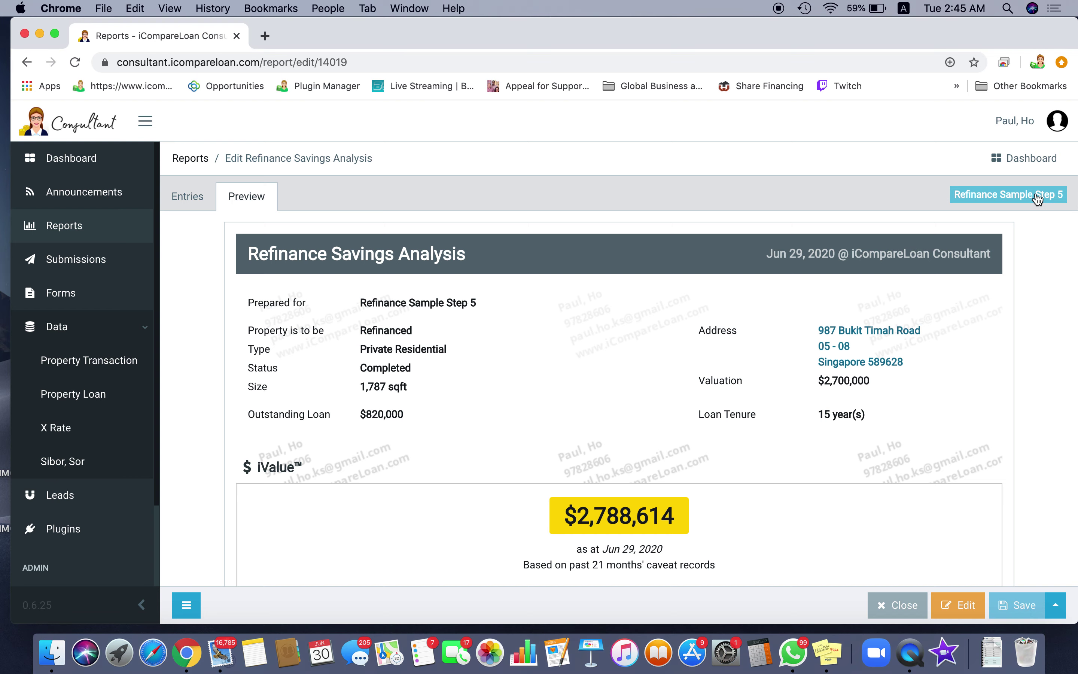
pyautogui.click(1046, 198)
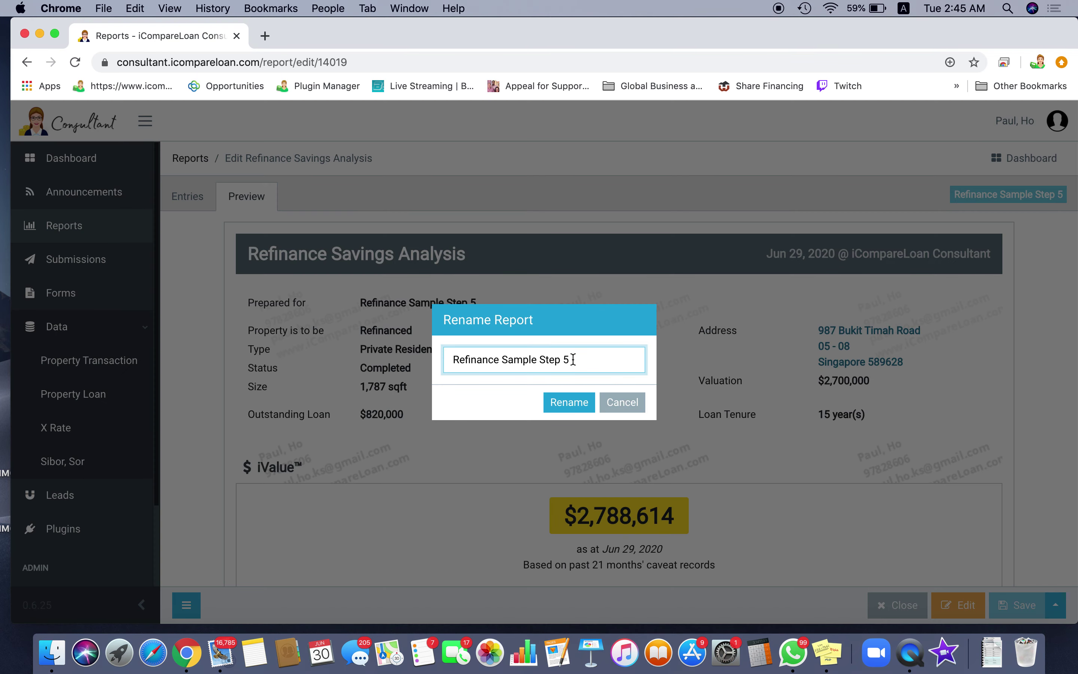
pyautogui.moveTo(566, 360); pyautogui.dragTo(596, 361)
pyautogui.write('6')
pyautogui.click(566, 402)
pyautogui.click(966, 606)
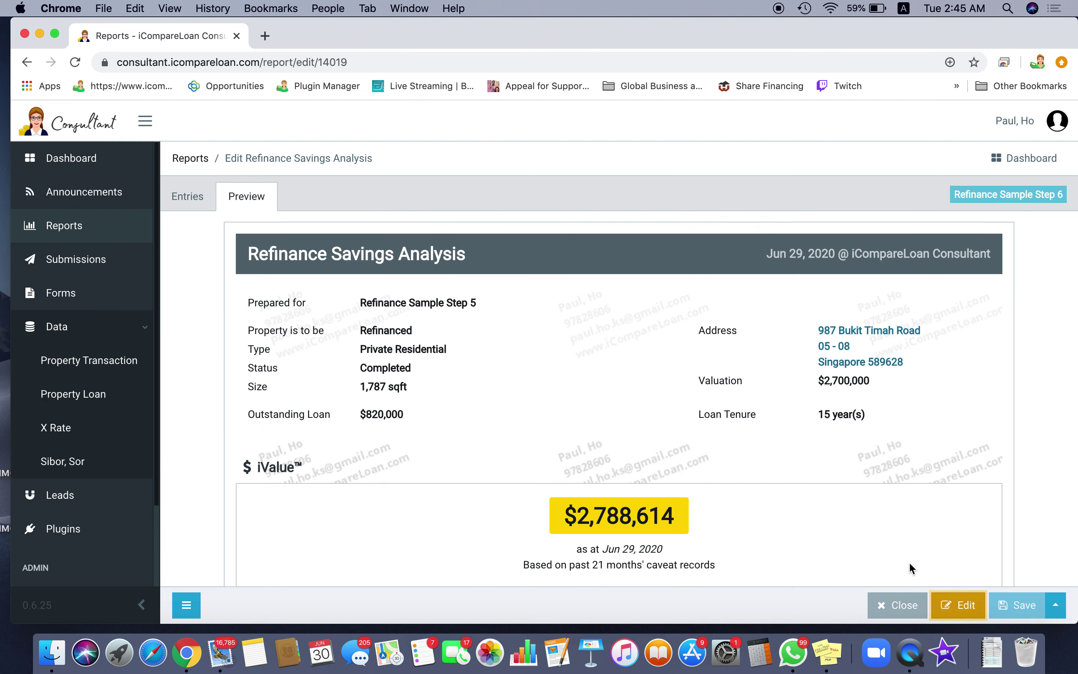
pyautogui.click(448, 276)
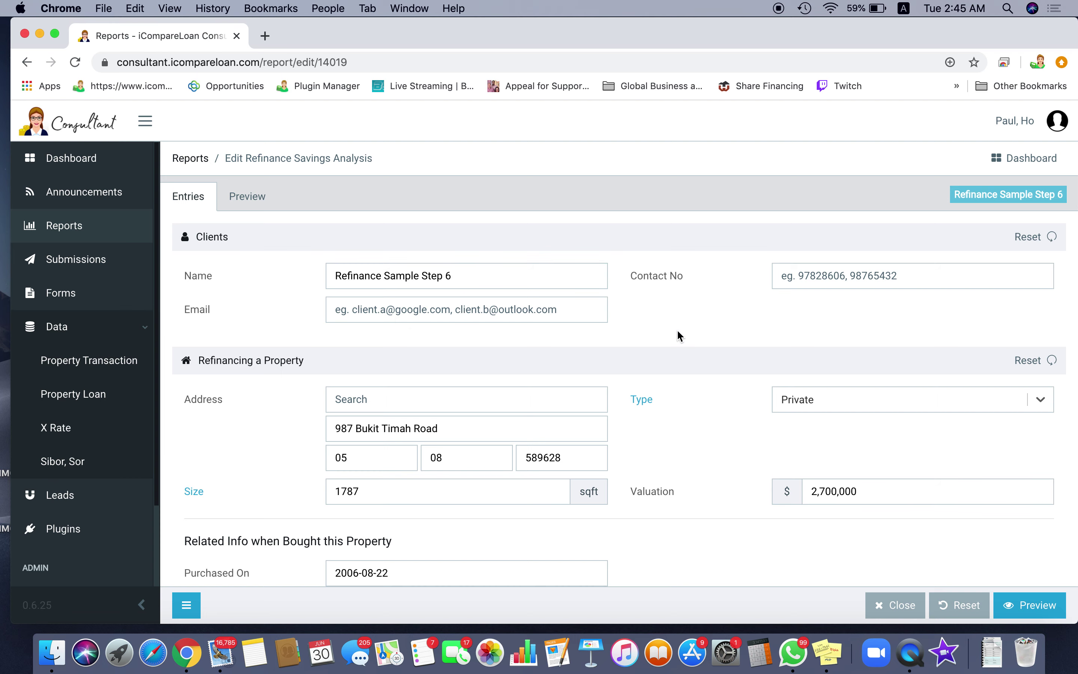
# - Remove the UOB ML RATE 2 years lock and OCBC Mortgage Board Rate packages from the report's mortgage packages
pyautogui.scroll(-5, 684, 338)
pyautogui.scroll(-15, 710, 344)
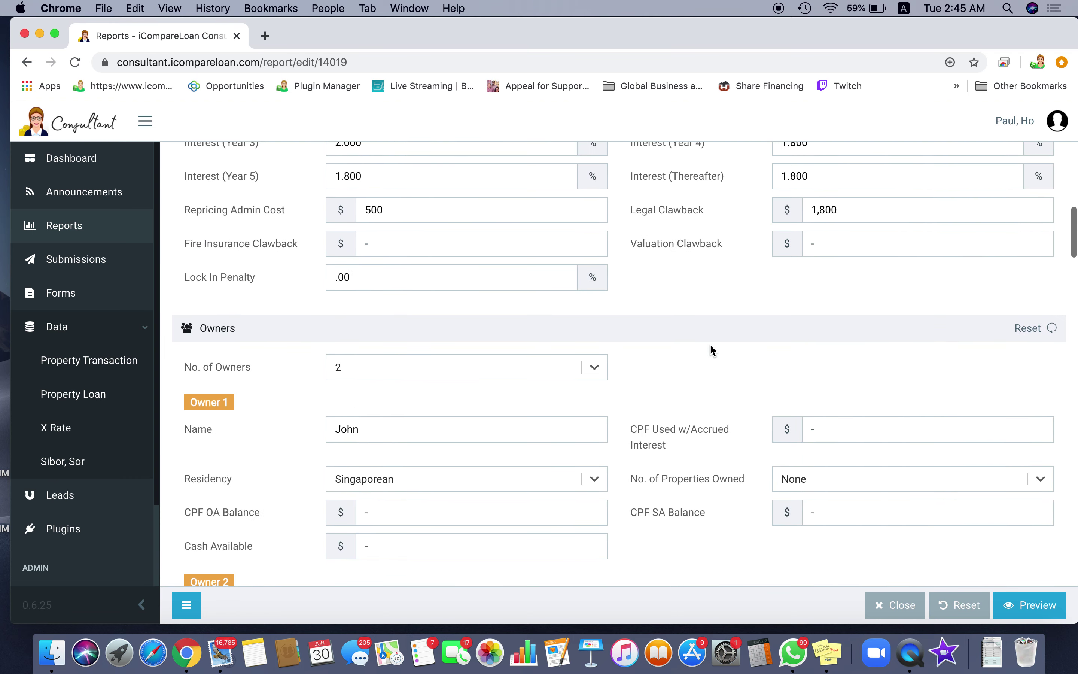
pyautogui.scroll(-15, 704, 351)
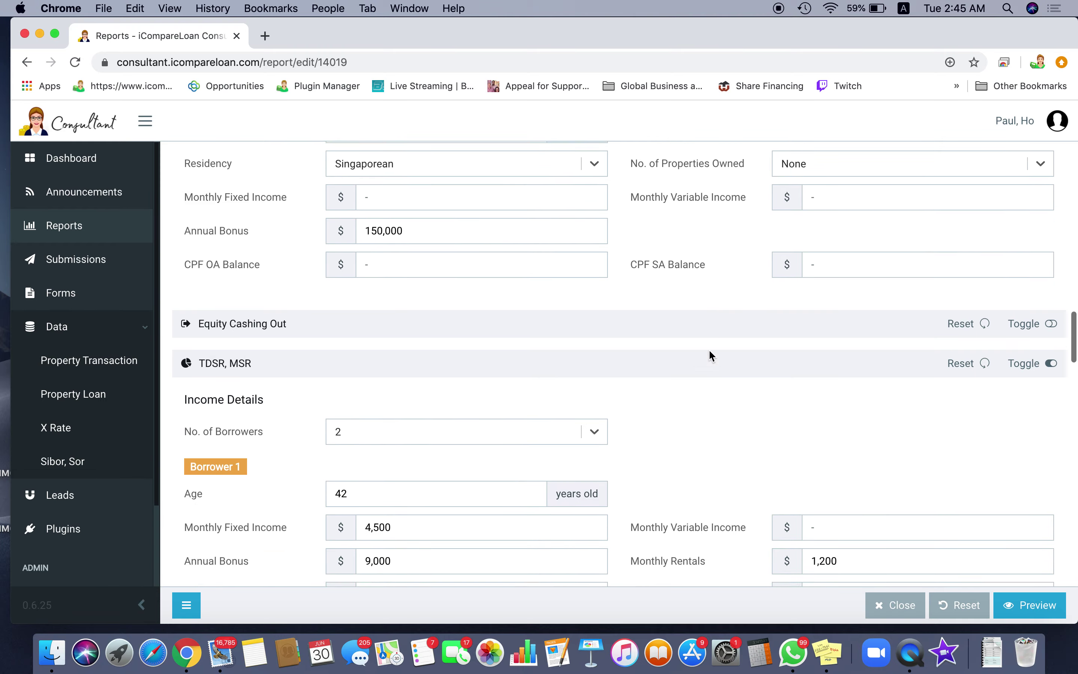
pyautogui.scroll(-5, 710, 355)
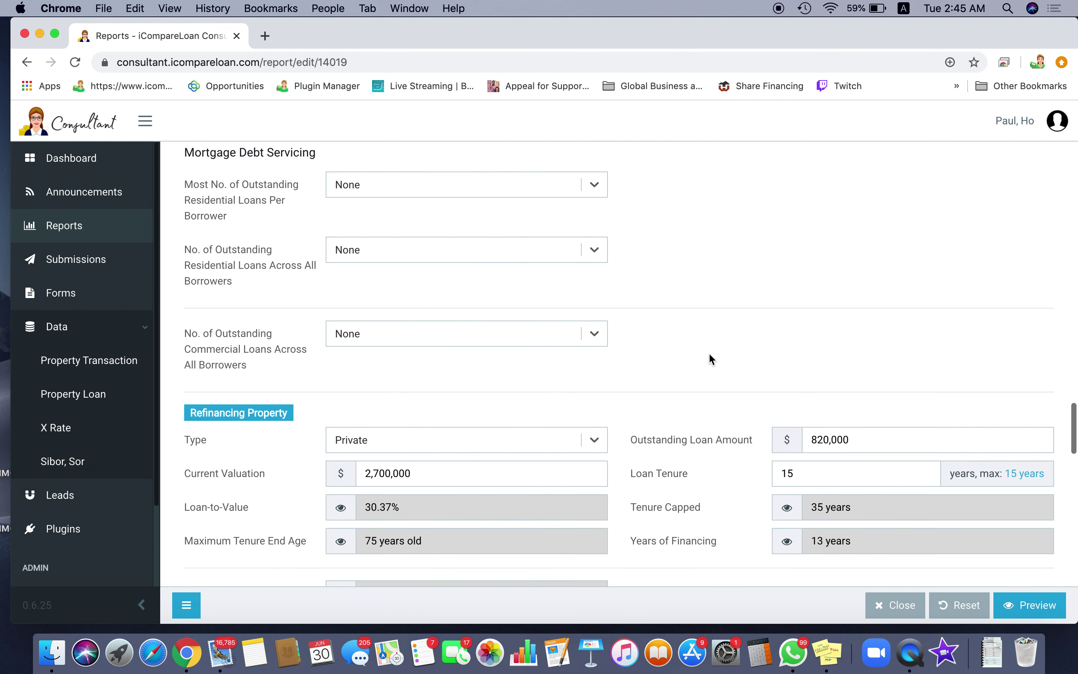
pyautogui.scroll(3, 706, 349)
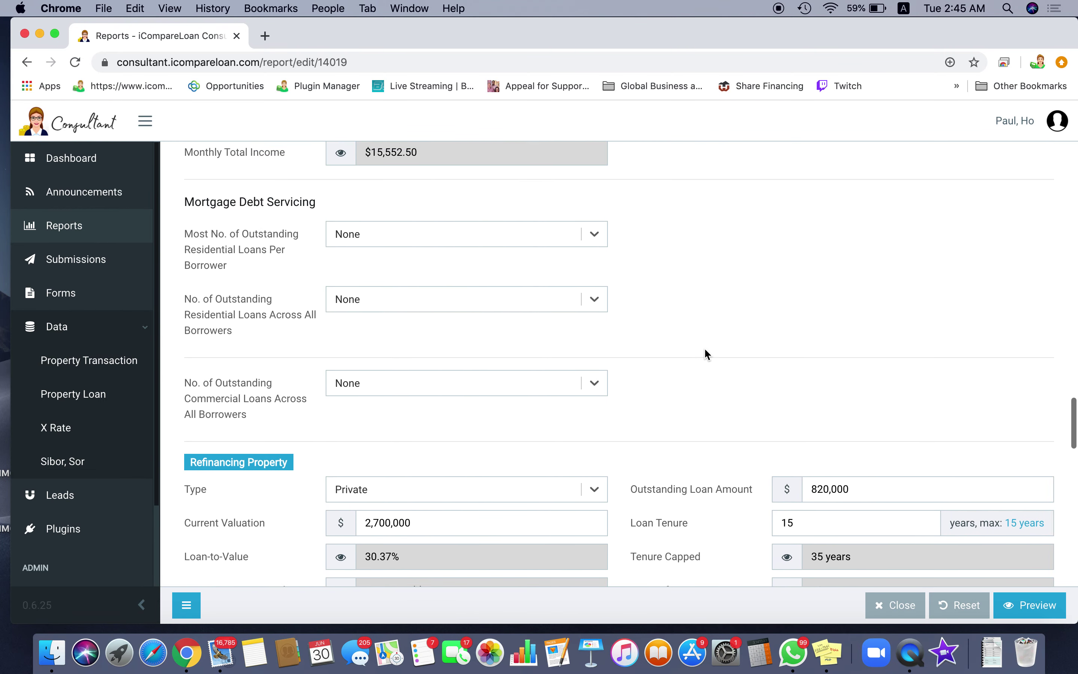
pyautogui.scroll(-10, 705, 352)
pyautogui.scroll(-15, 702, 349)
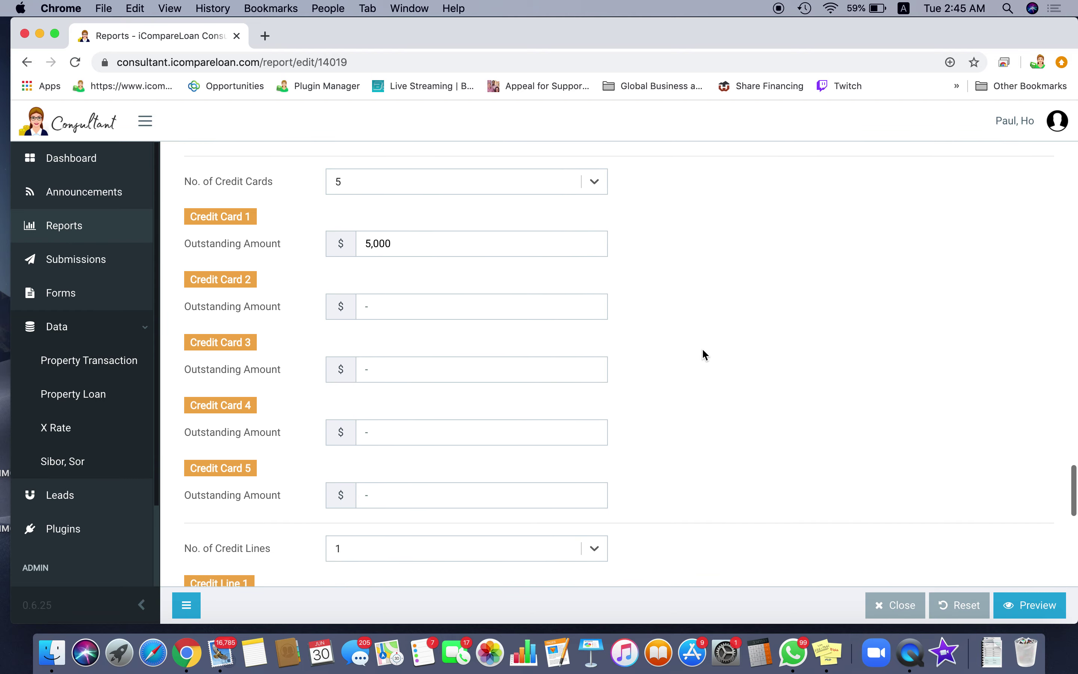
pyautogui.scroll(-2, 713, 355)
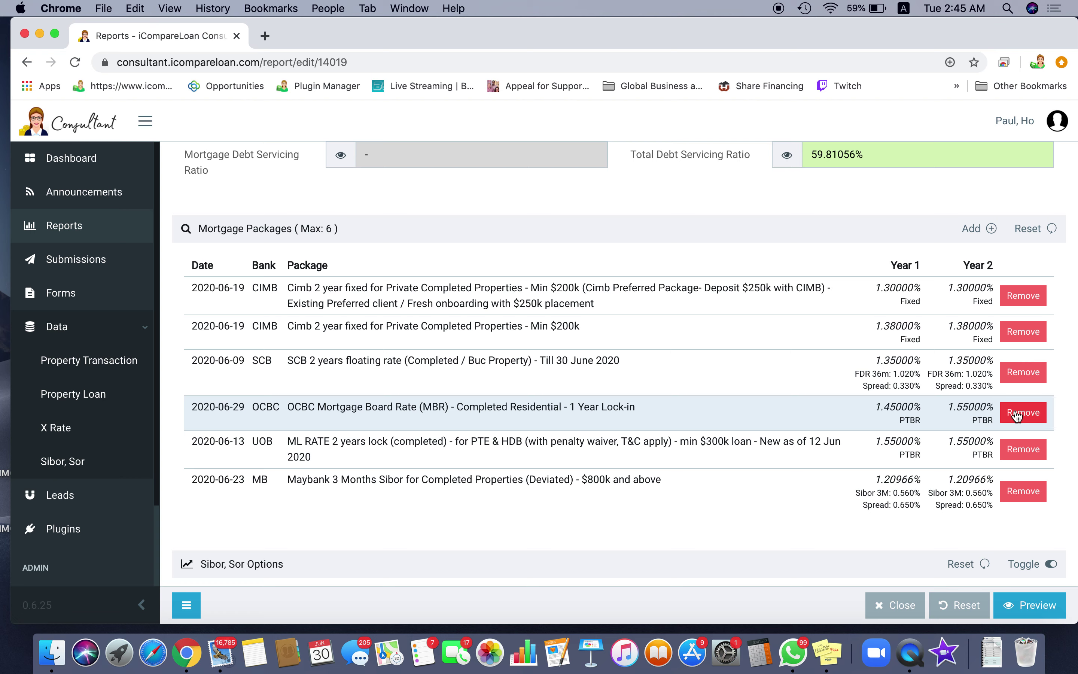
pyautogui.click(1029, 454)
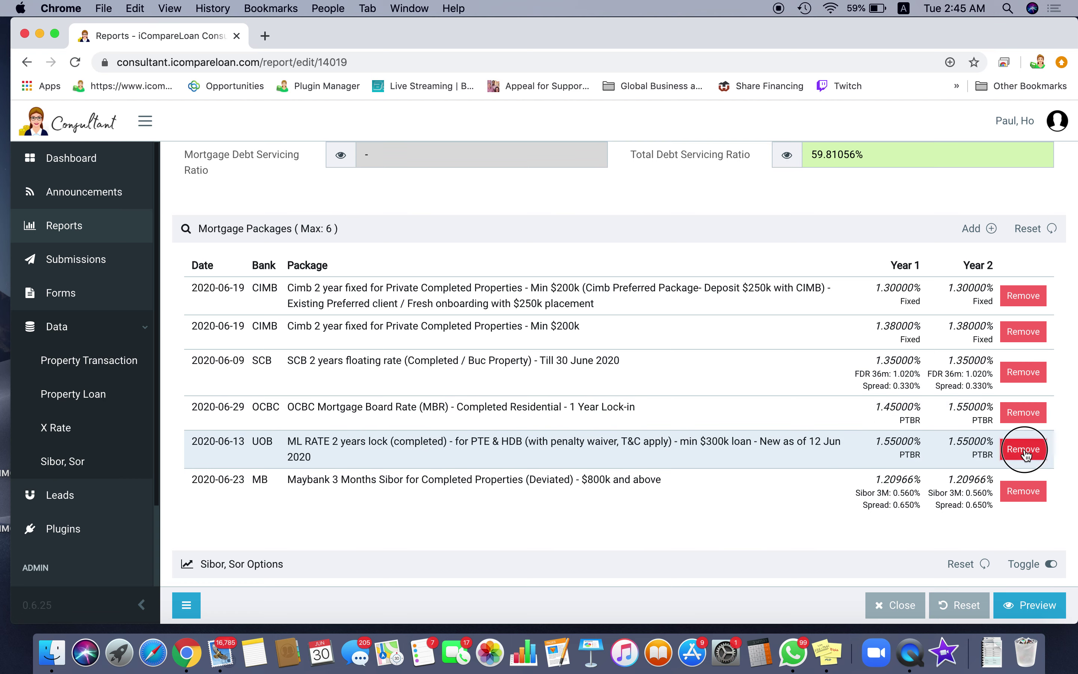
pyautogui.click(1024, 412)
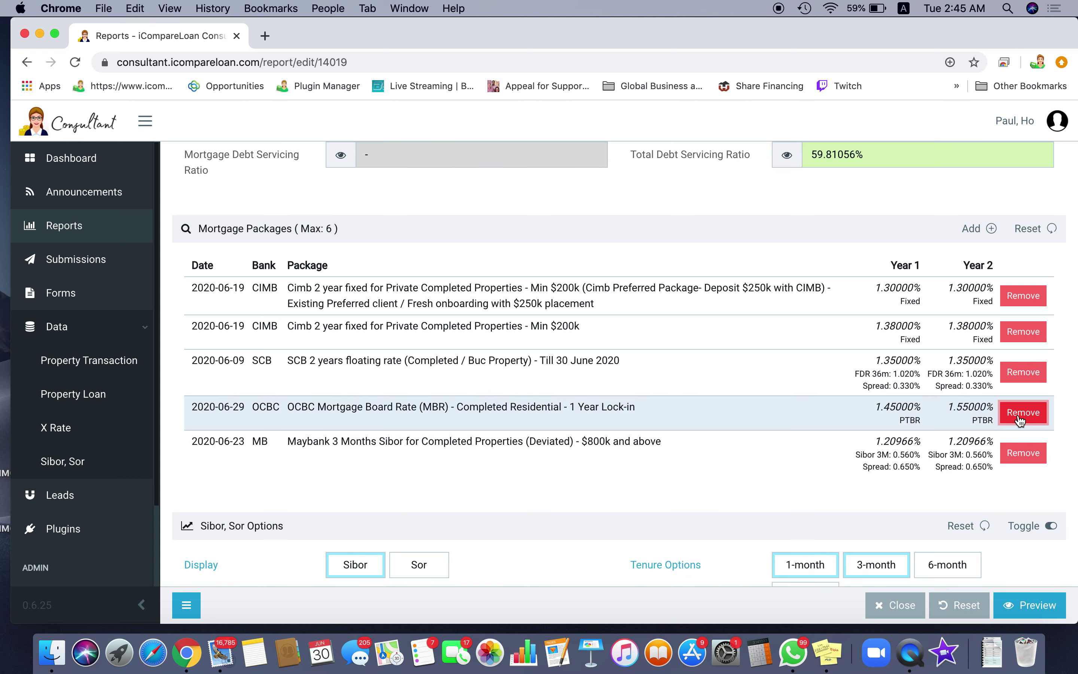
# - Add the Citi 2 Year Fixed Rate Completed Loan >= $1,600,000 package to the report's mortgage packages
pyautogui.click(982, 229)
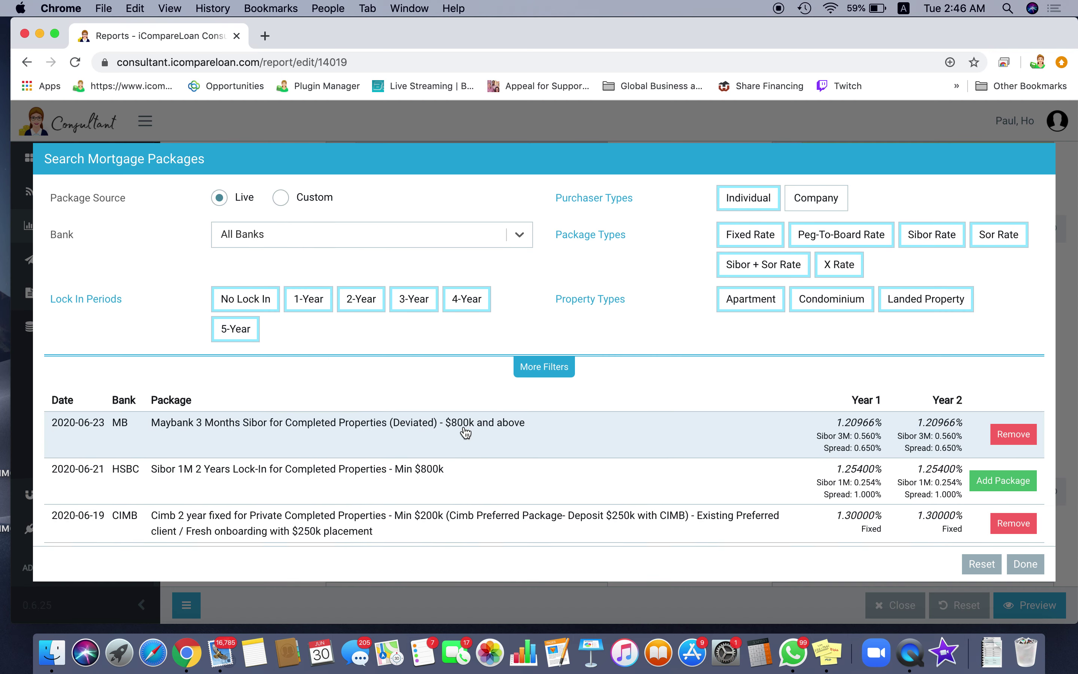
pyautogui.scroll(-5, 468, 433)
pyautogui.scroll(-3, 466, 435)
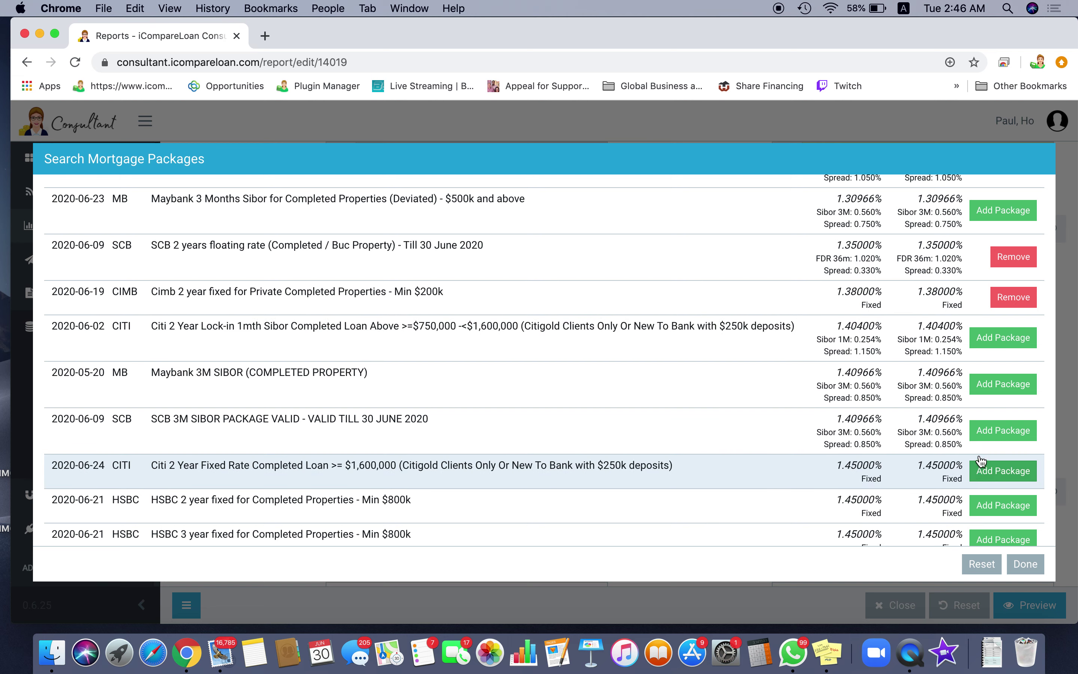
pyautogui.click(1005, 476)
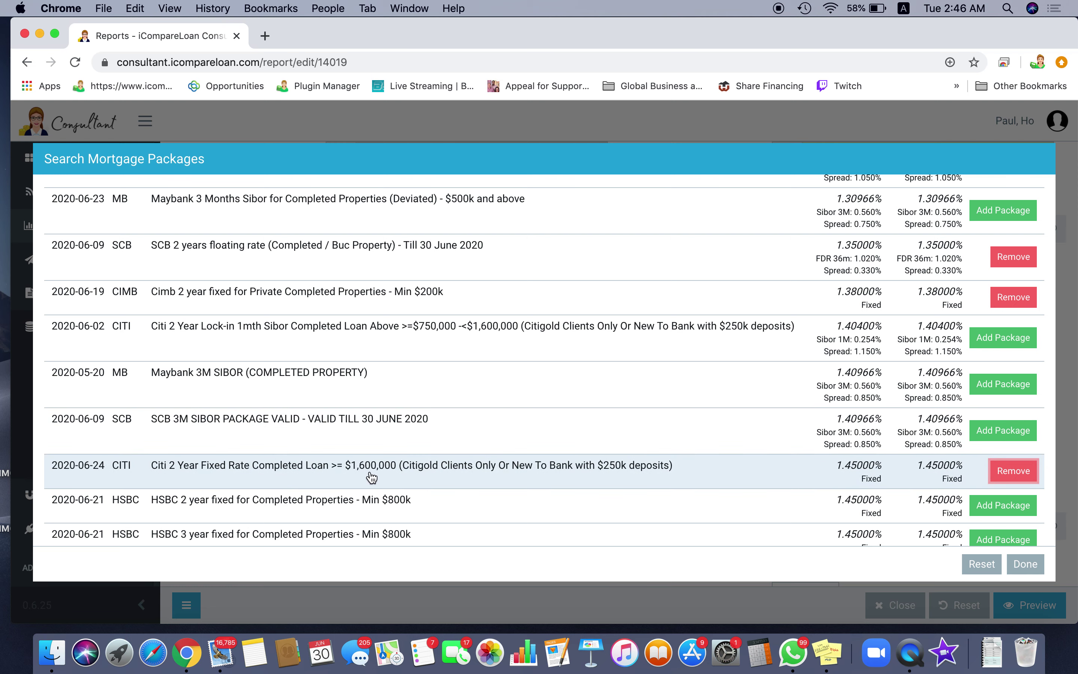
pyautogui.click(387, 476)
pyautogui.click(294, 466)
pyautogui.click(1026, 564)
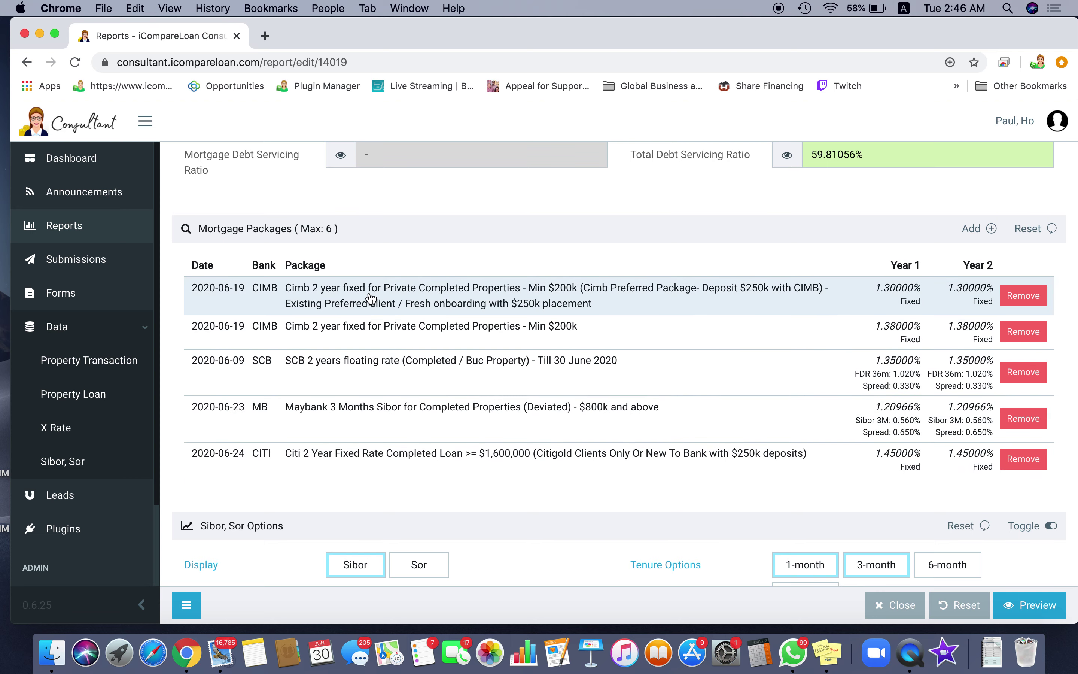
# - Examine the general information of the added Citi package, including the minimum loan and deposit conditions in its name
pyautogui.click(350, 459)
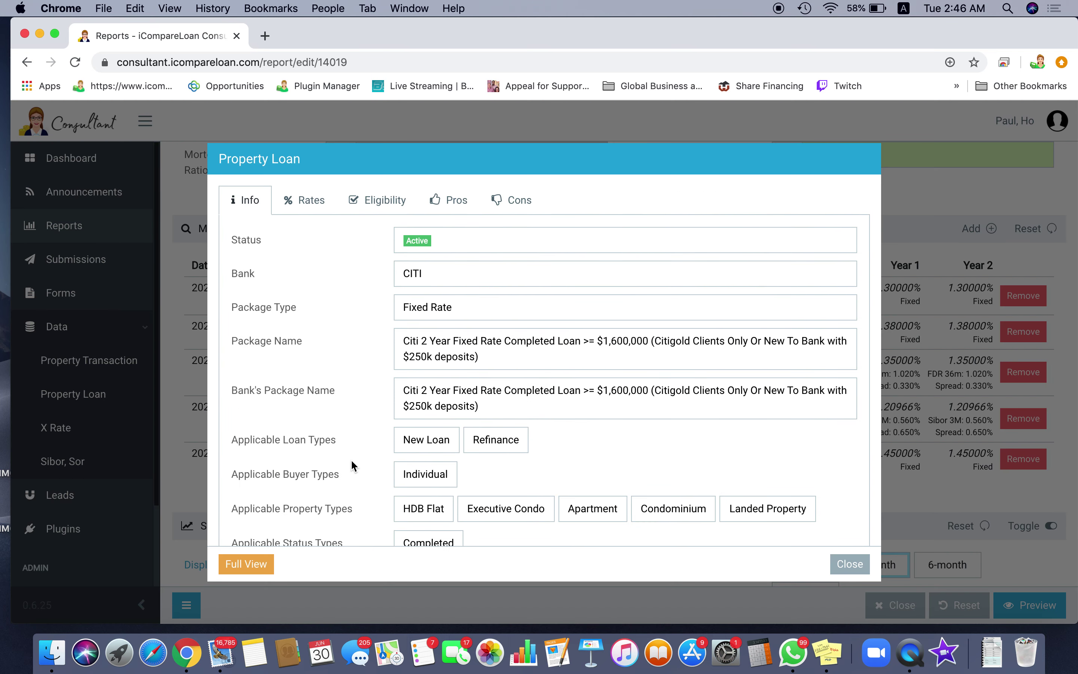
pyautogui.scroll(-3, 517, 455)
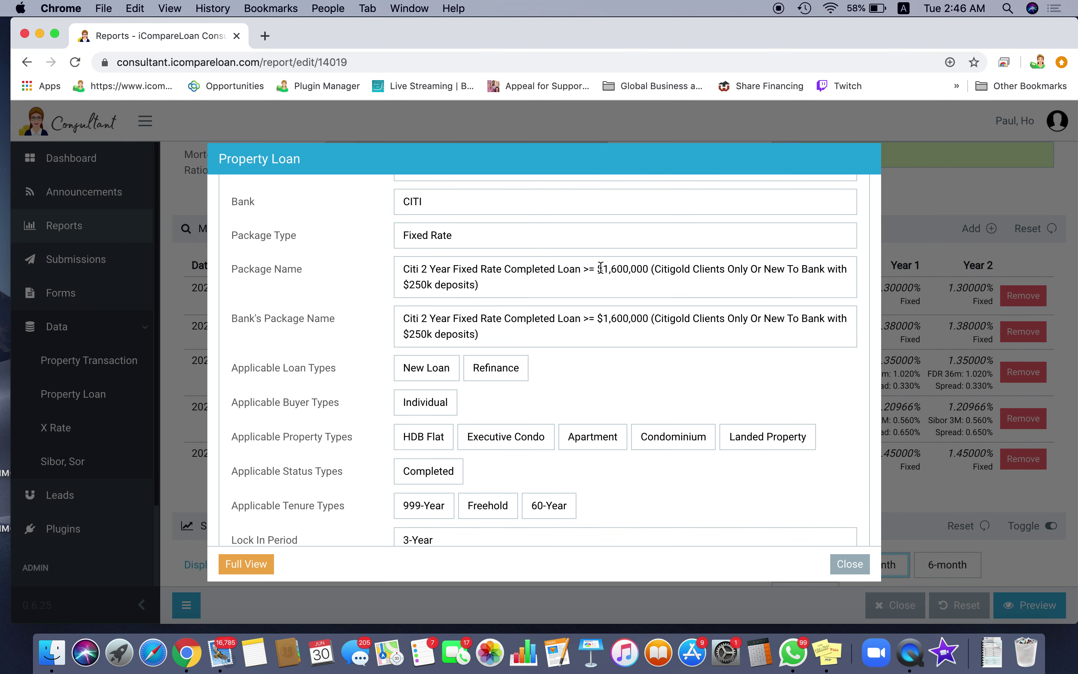
pyautogui.moveTo(603, 269); pyautogui.dragTo(849, 285)
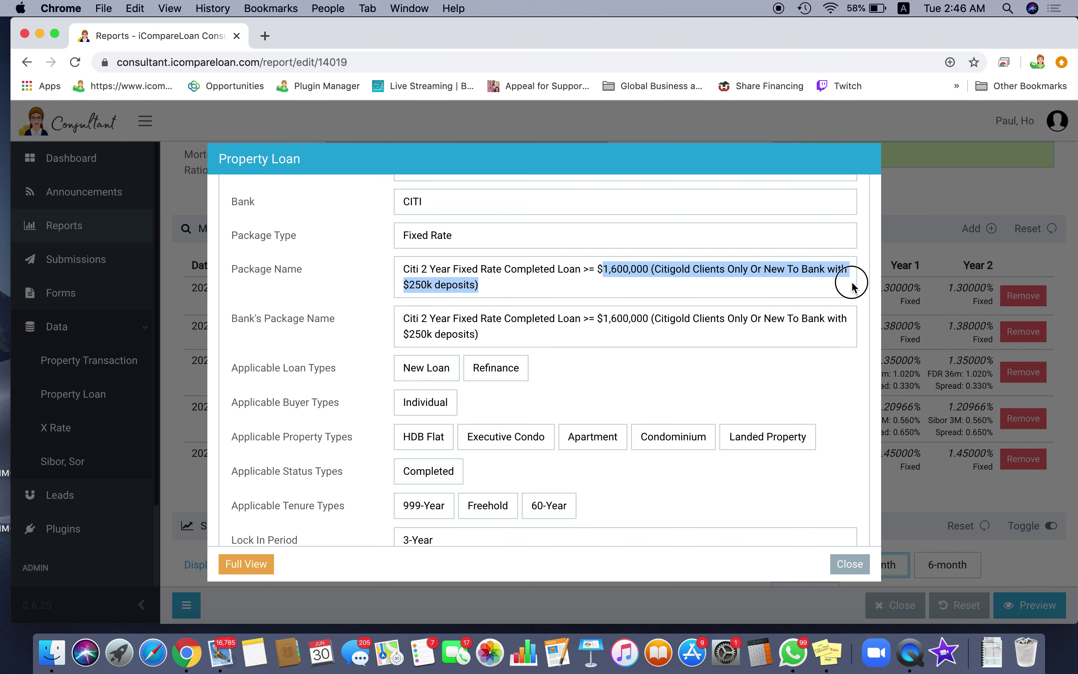
pyautogui.click(821, 395)
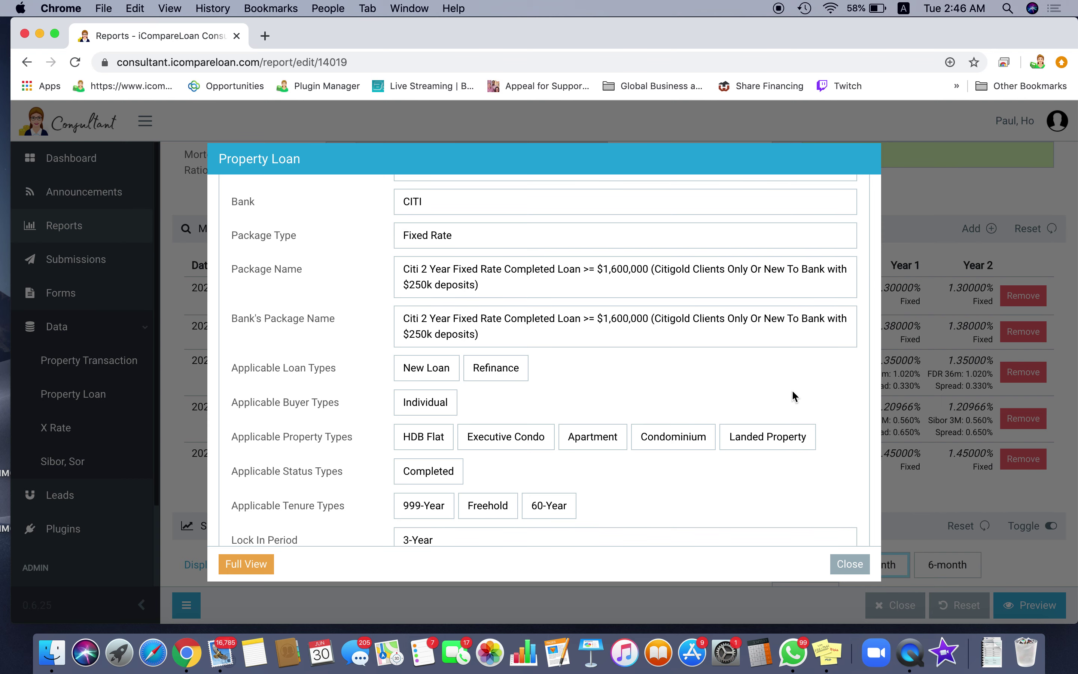
pyautogui.scroll(3, 793, 397)
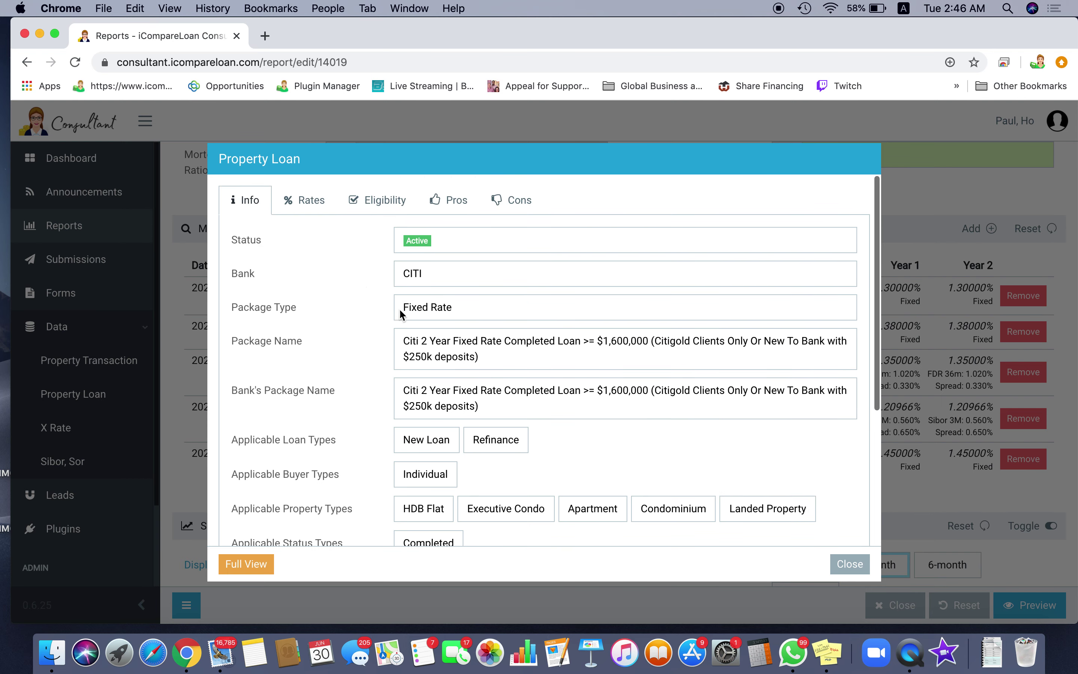
# - Review the Citi package's yearly rates, eligibility, pros and cons, and close its details
pyautogui.click(306, 200)
pyautogui.scroll(-3, 504, 342)
pyautogui.scroll(-10, 503, 342)
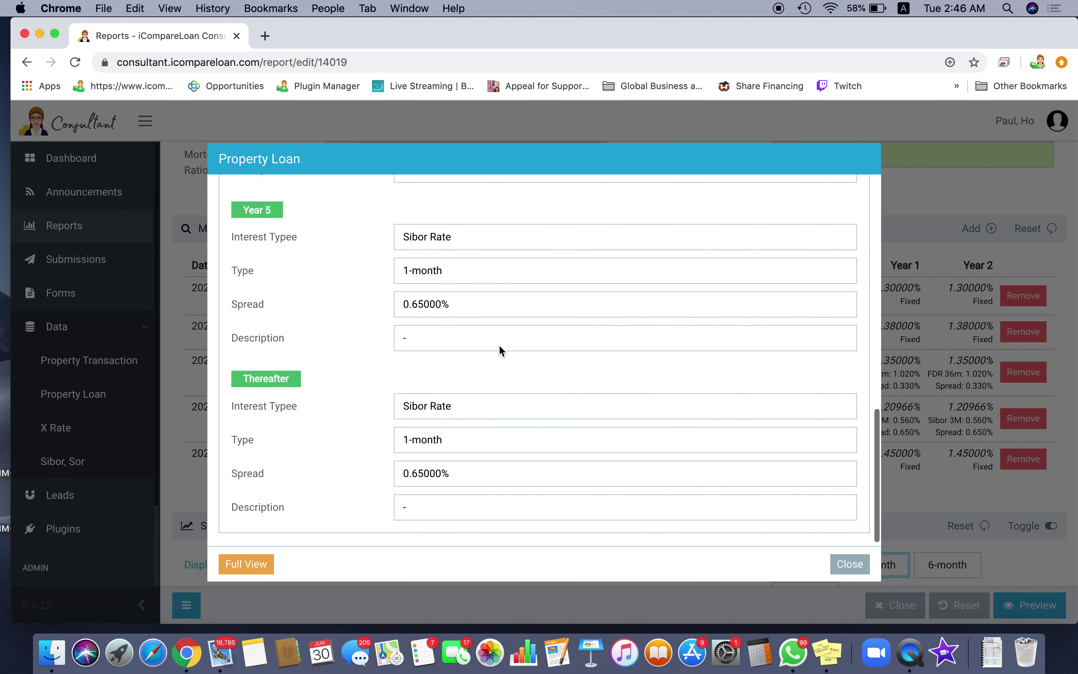
pyautogui.scroll(15, 499, 344)
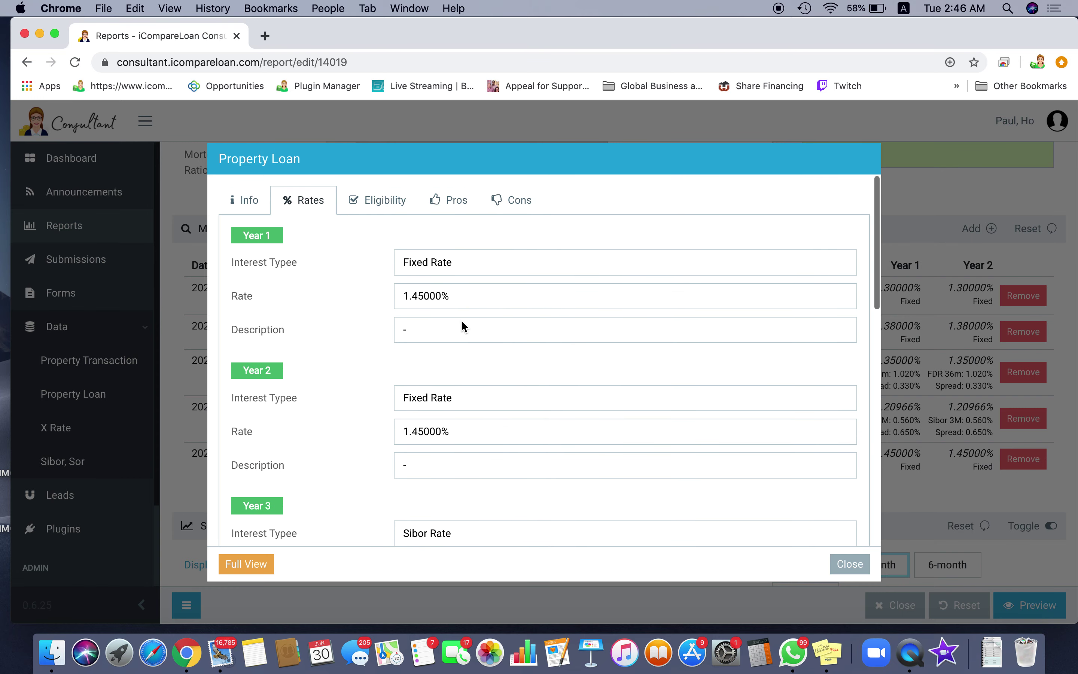
pyautogui.click(363, 208)
pyautogui.click(452, 203)
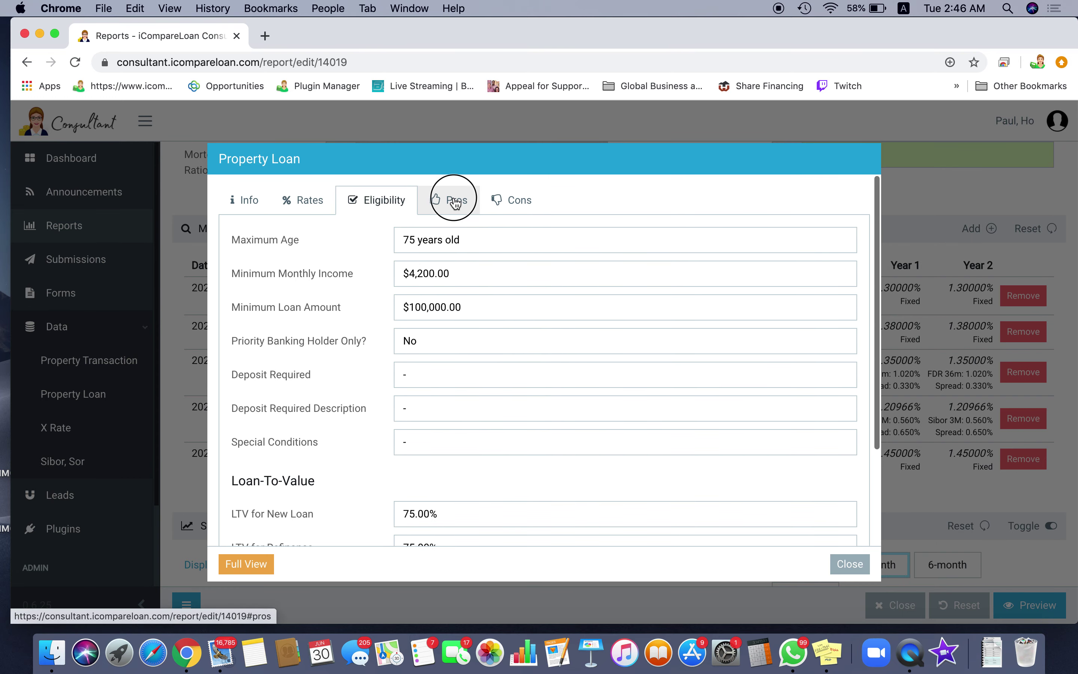
pyautogui.click(516, 206)
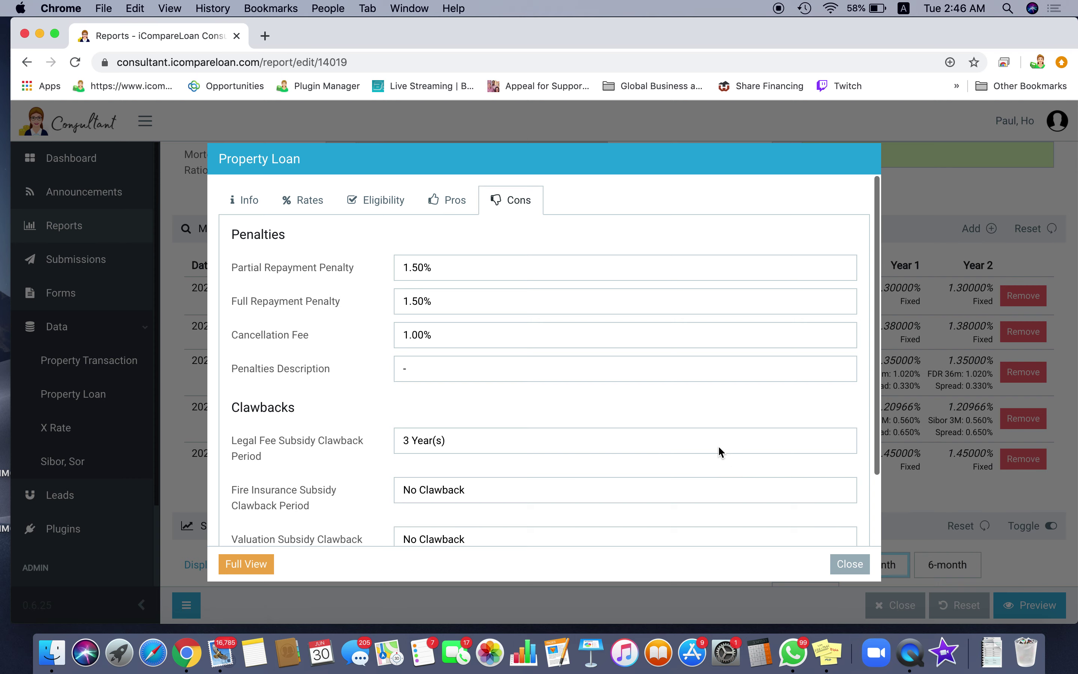
pyautogui.click(852, 564)
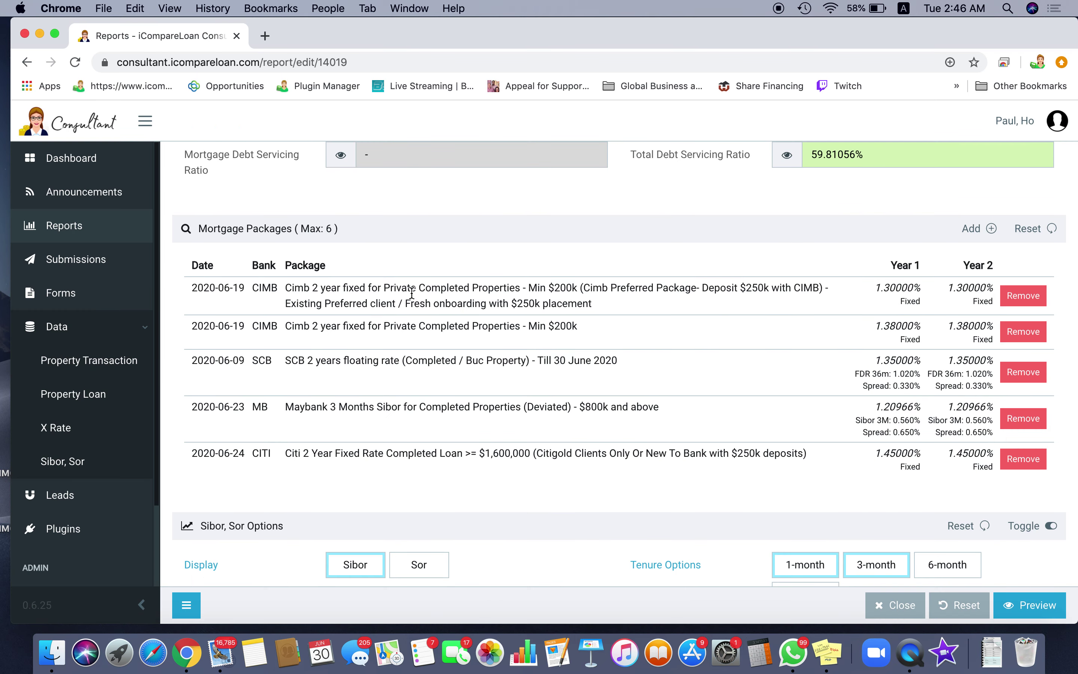
# - Set Show Bank Name to No and generate the report preview
pyautogui.scroll(-5, 659, 441)
pyautogui.scroll(-5, 701, 434)
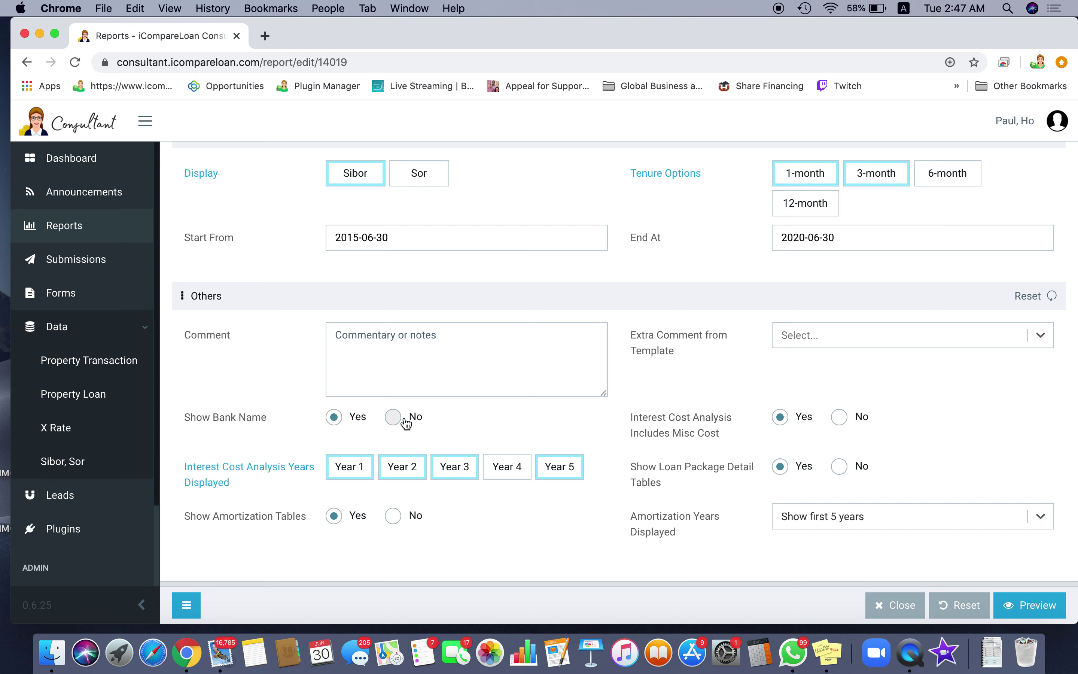
pyautogui.click(393, 417)
pyautogui.click(1033, 606)
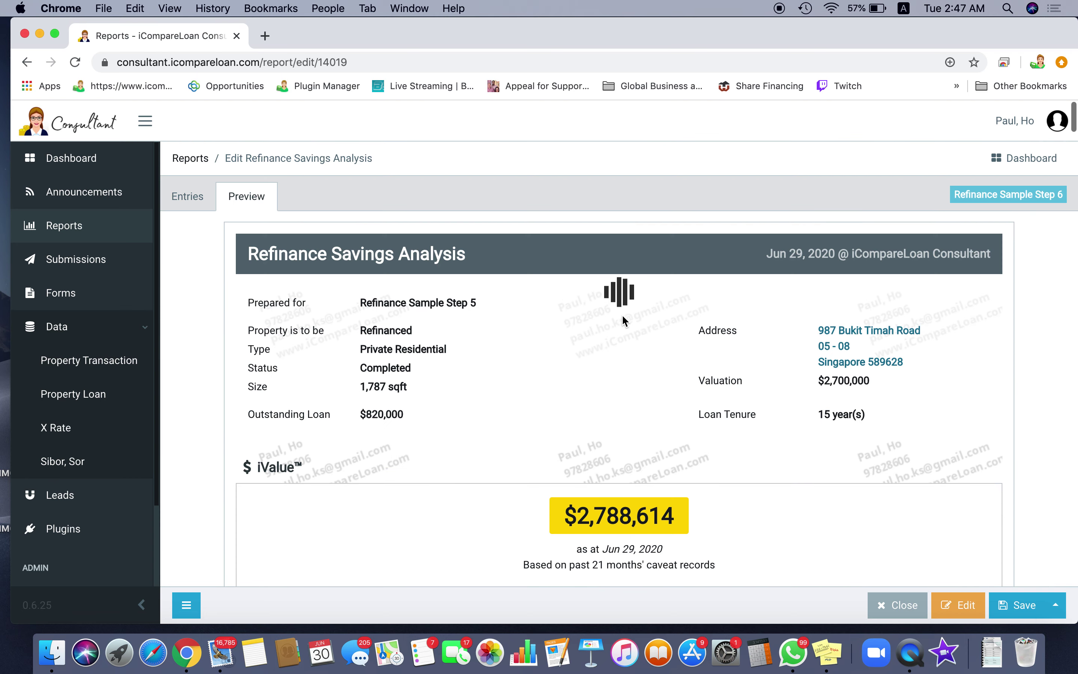
# - Examine the interest savings, package details and amortization tables in the report preview
pyautogui.scroll(-20, 623, 320)
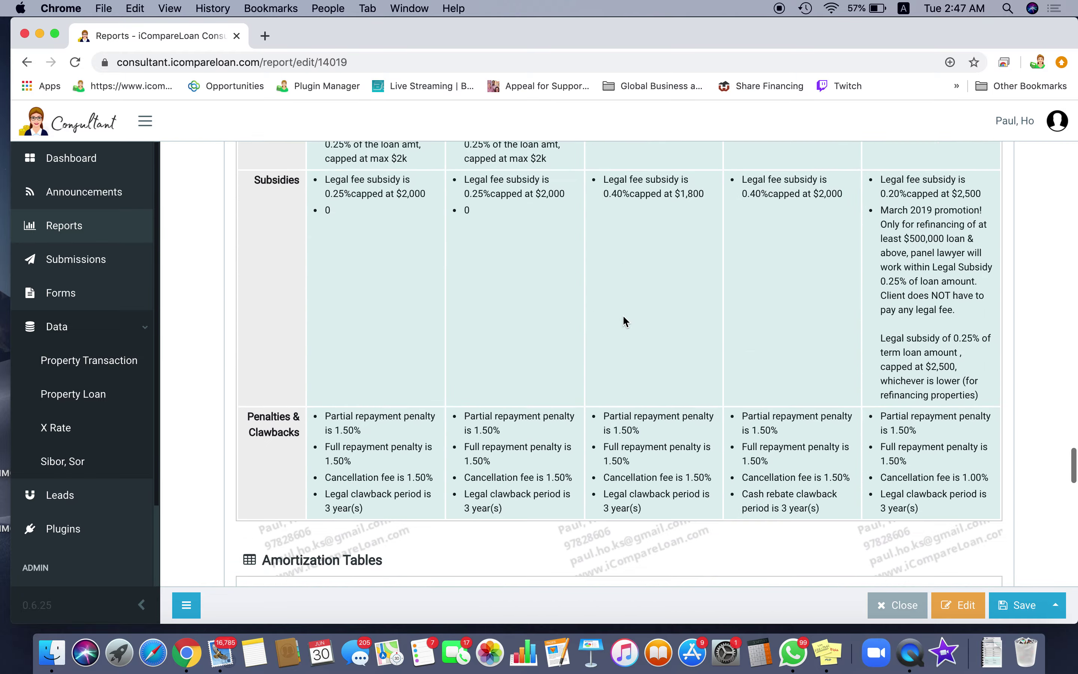
pyautogui.scroll(5, 624, 314)
pyautogui.scroll(-10, 625, 315)
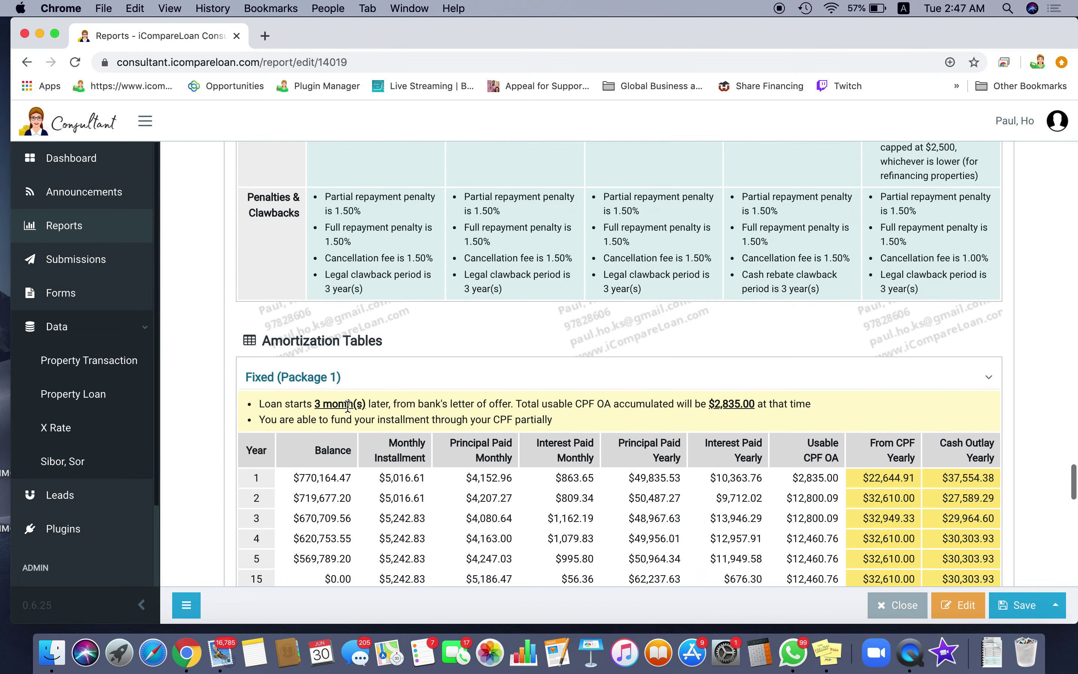
pyautogui.scroll(15, 377, 379)
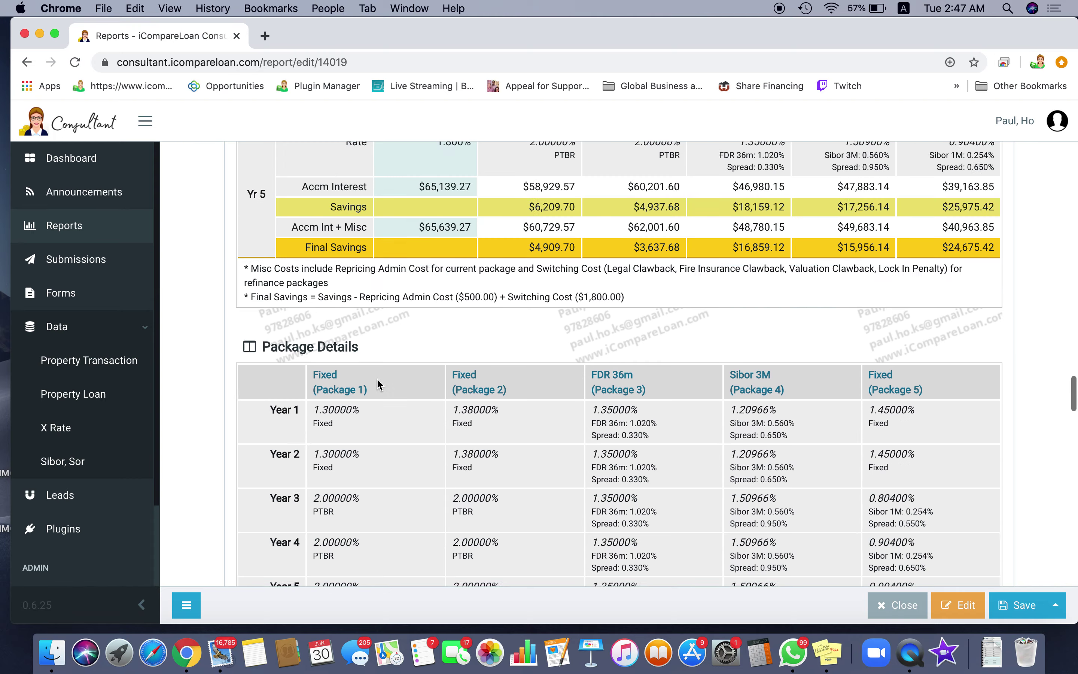
pyautogui.scroll(-3, 377, 380)
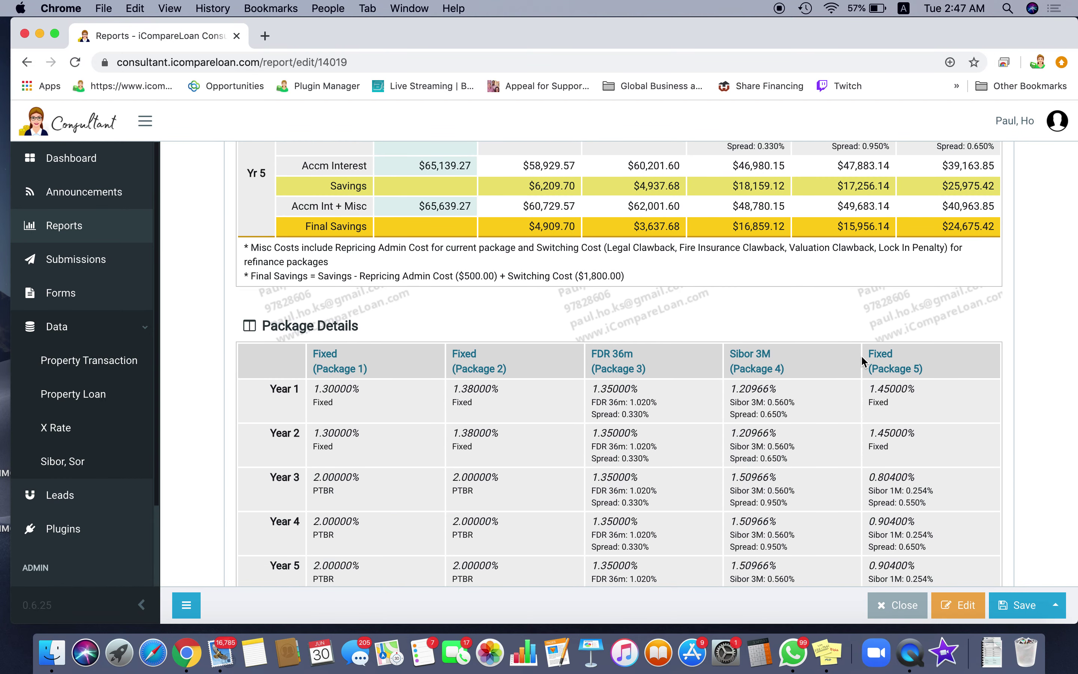
# - Return to the report entries, set Show Bank Name to Yes and generate the report preview
pyautogui.click(958, 605)
pyautogui.scroll(-1, 738, 435)
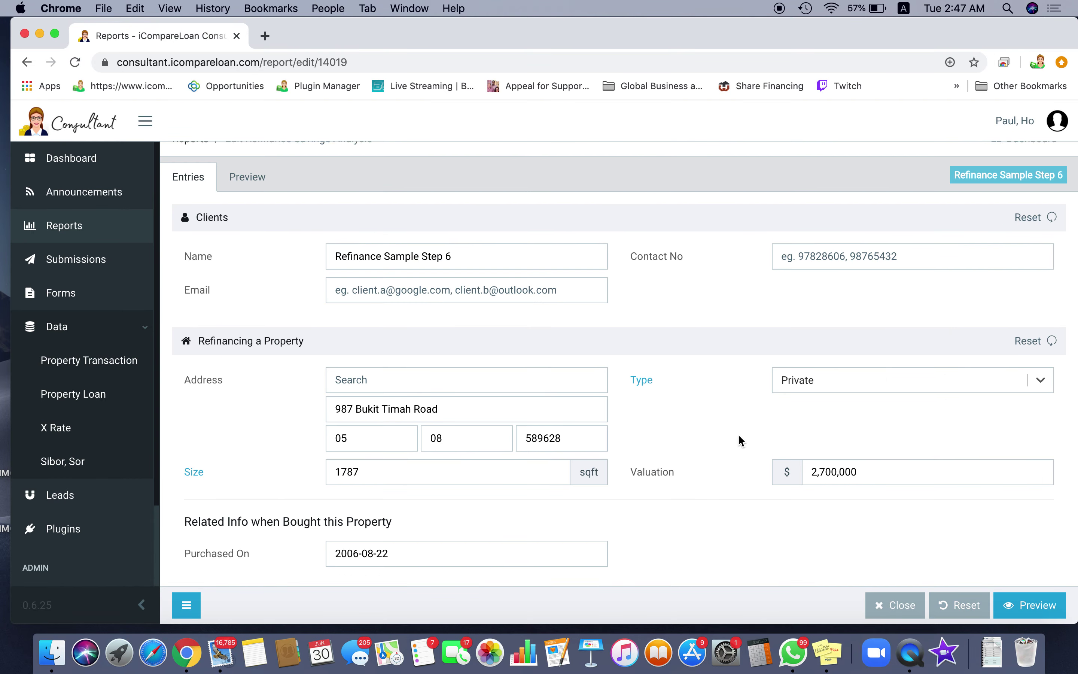
pyautogui.scroll(-20, 680, 390)
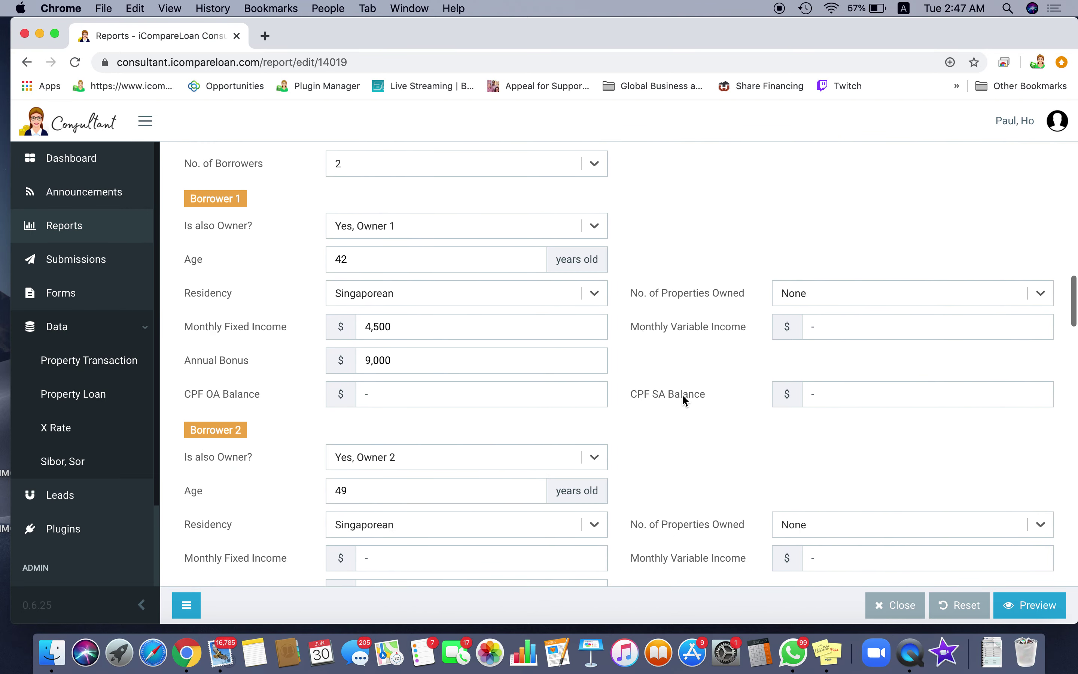
pyautogui.scroll(-10, 682, 395)
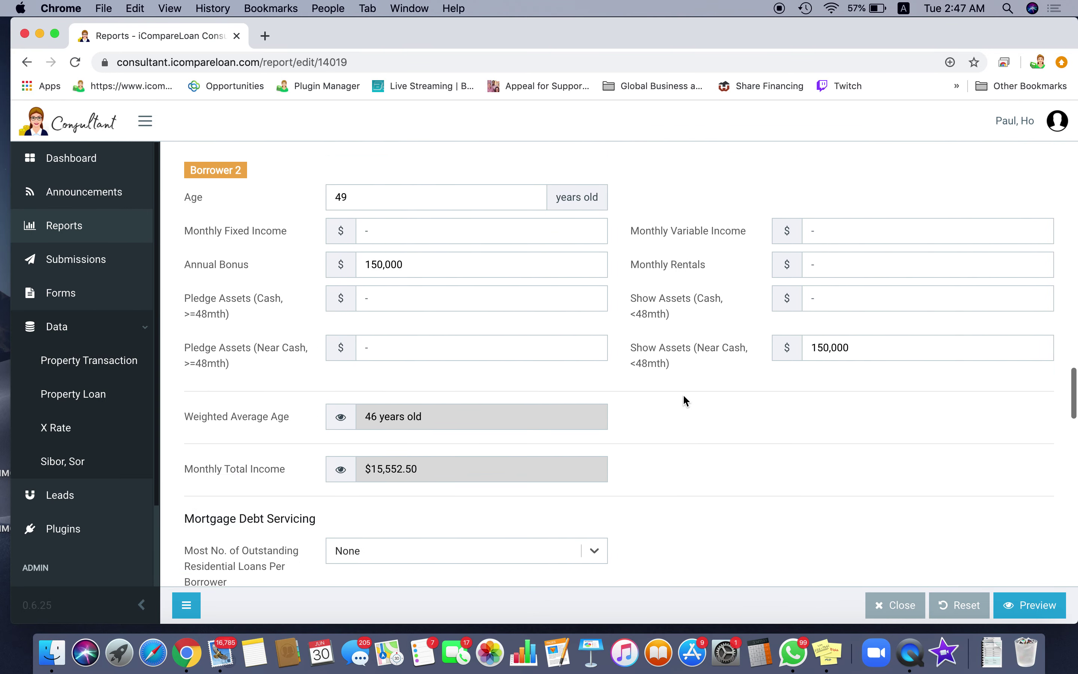
pyautogui.scroll(-12, 685, 399)
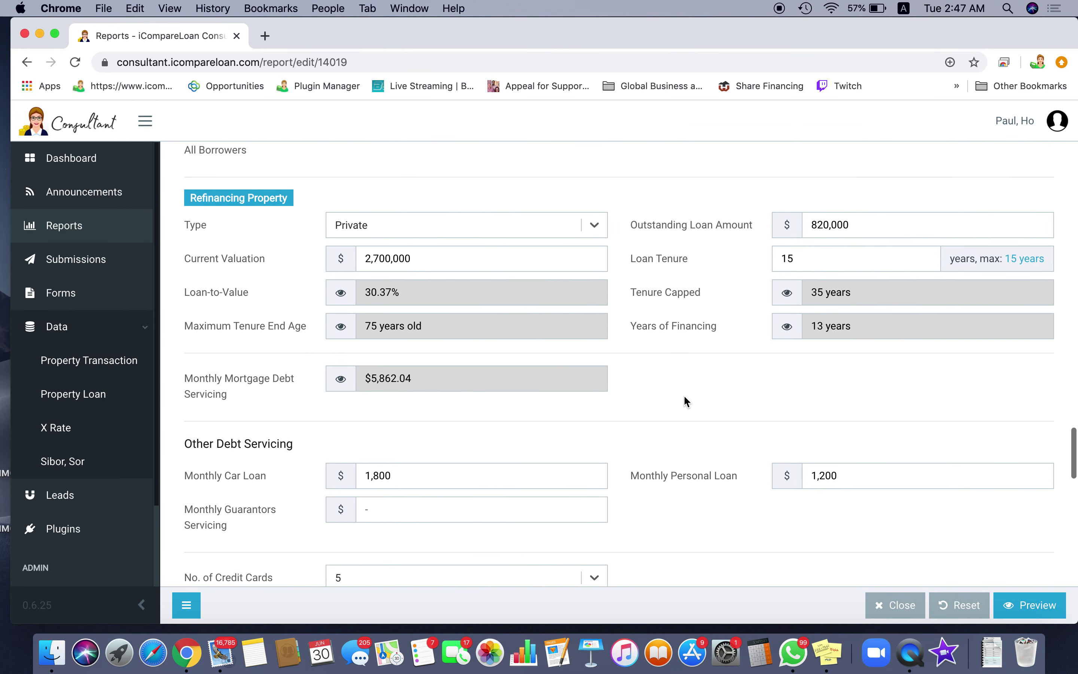
pyautogui.scroll(-7, 685, 400)
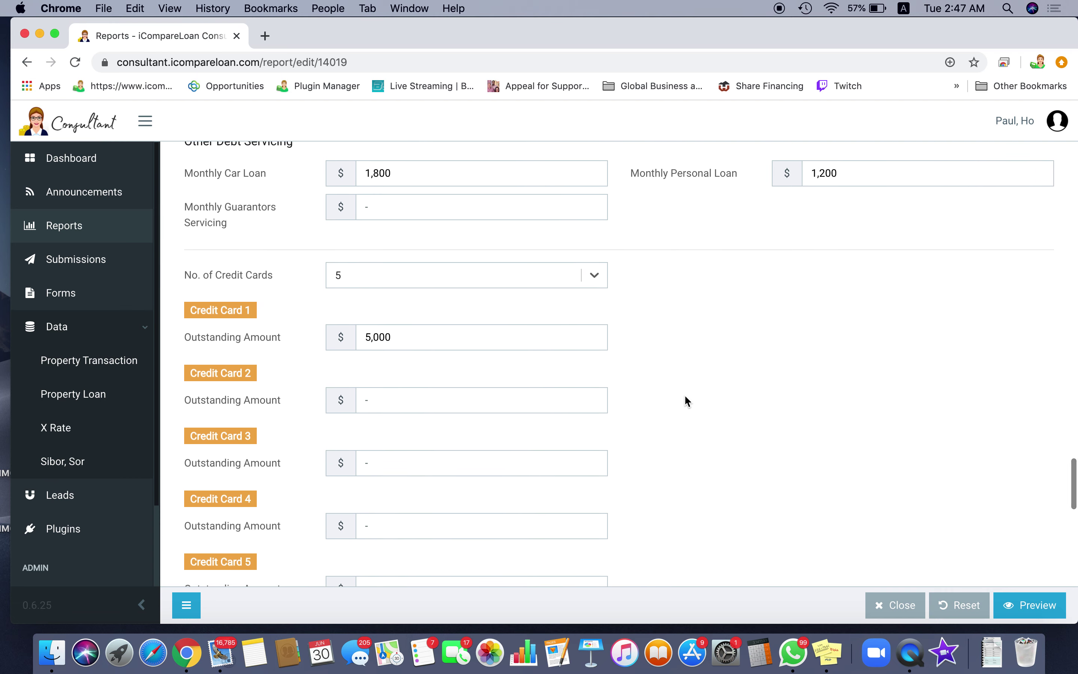
pyautogui.scroll(-10, 685, 397)
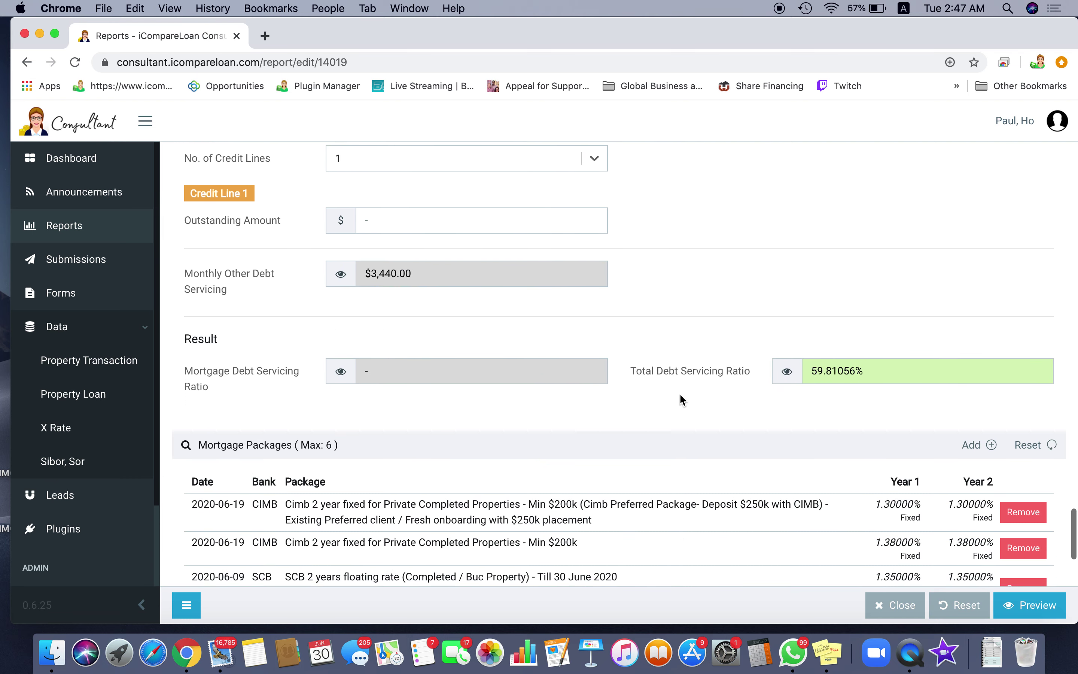
pyautogui.scroll(-8, 680, 394)
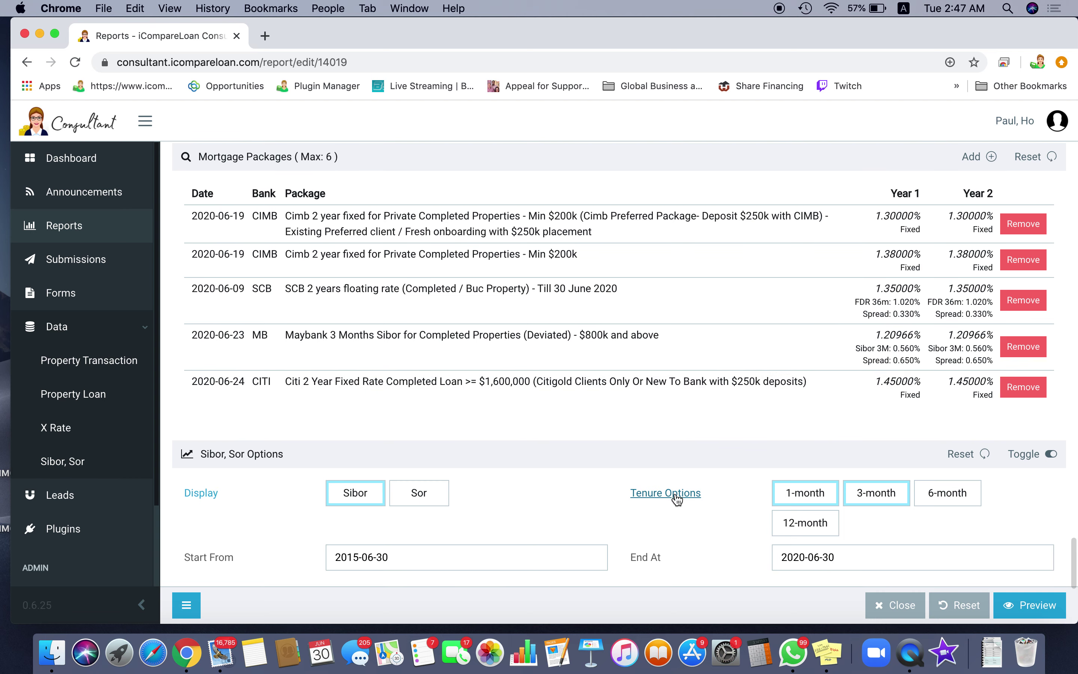
pyautogui.scroll(-4, 675, 451)
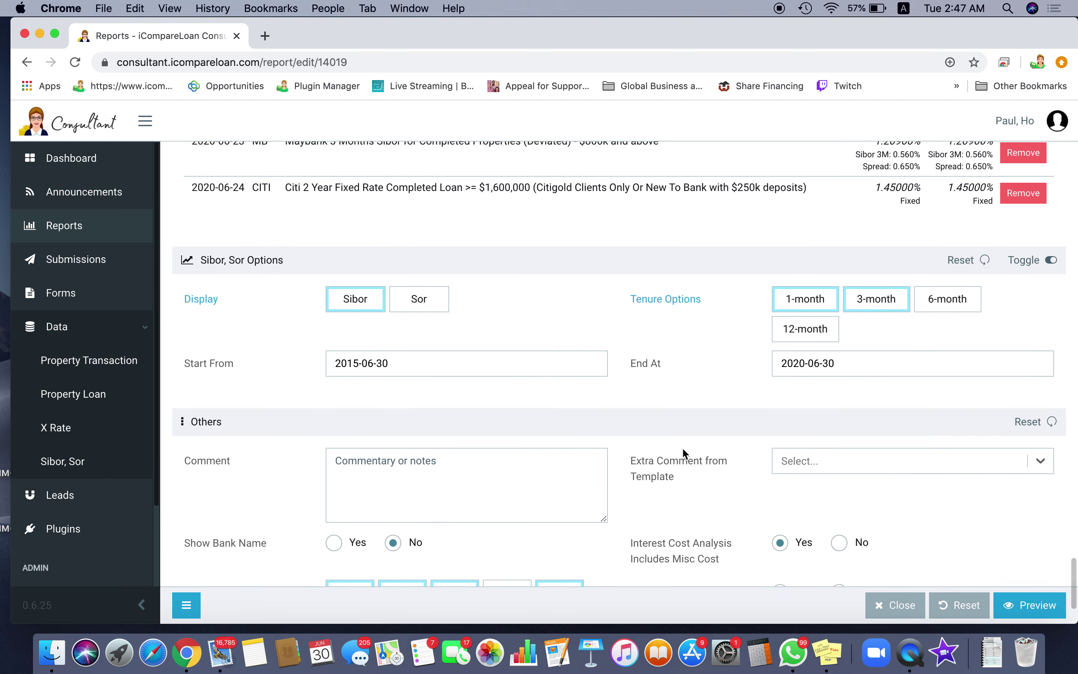
pyautogui.scroll(-3, 683, 447)
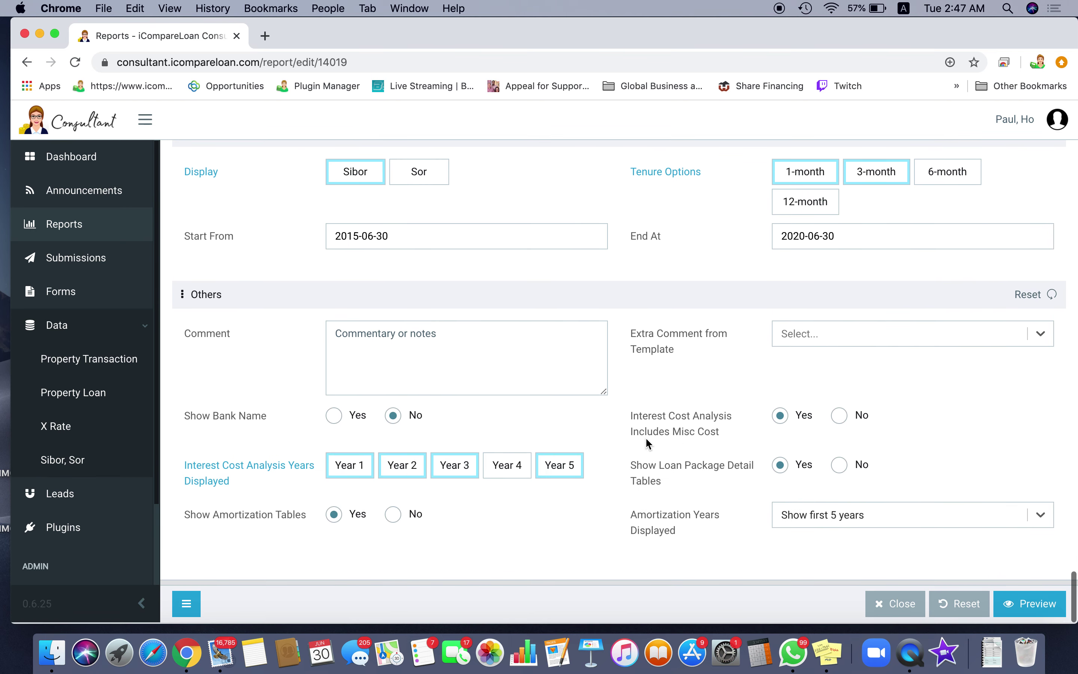
pyautogui.click(335, 419)
pyautogui.click(1030, 605)
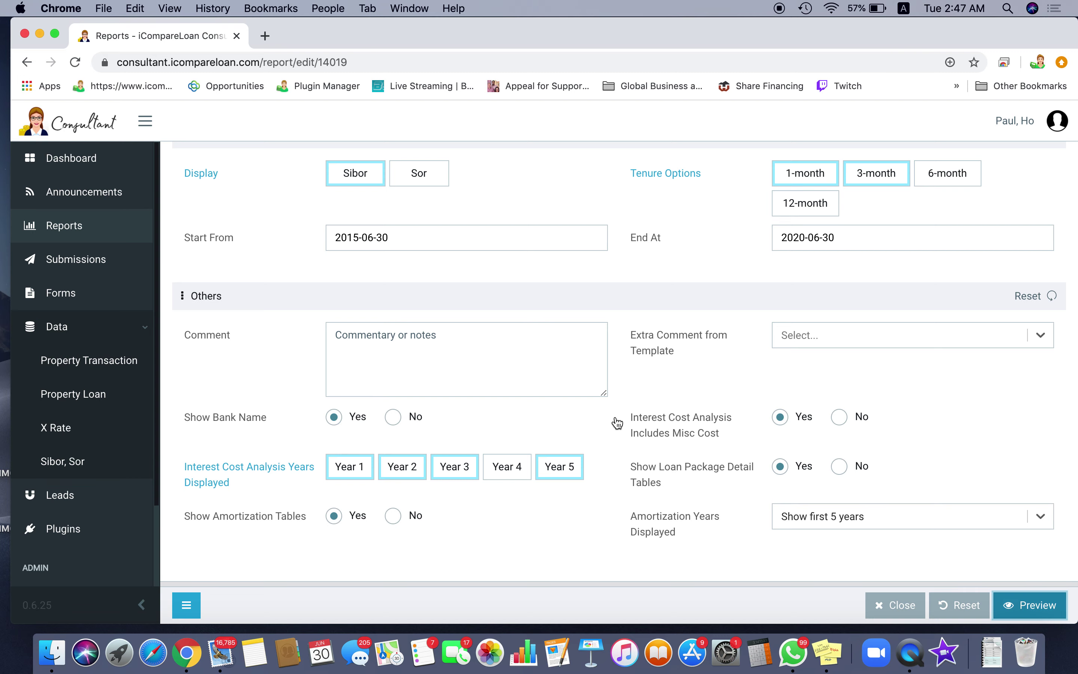
# - Check the bank names in the Package Details table of the report preview
pyautogui.scroll(-20, 1064, 295)
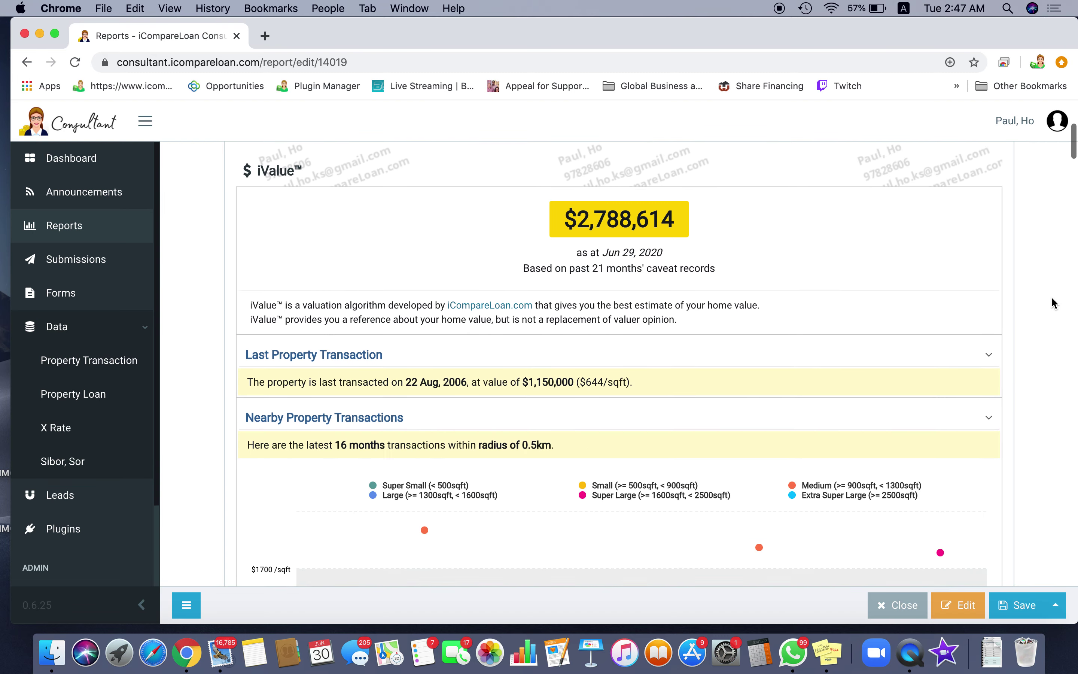
pyautogui.scroll(-20, 1028, 319)
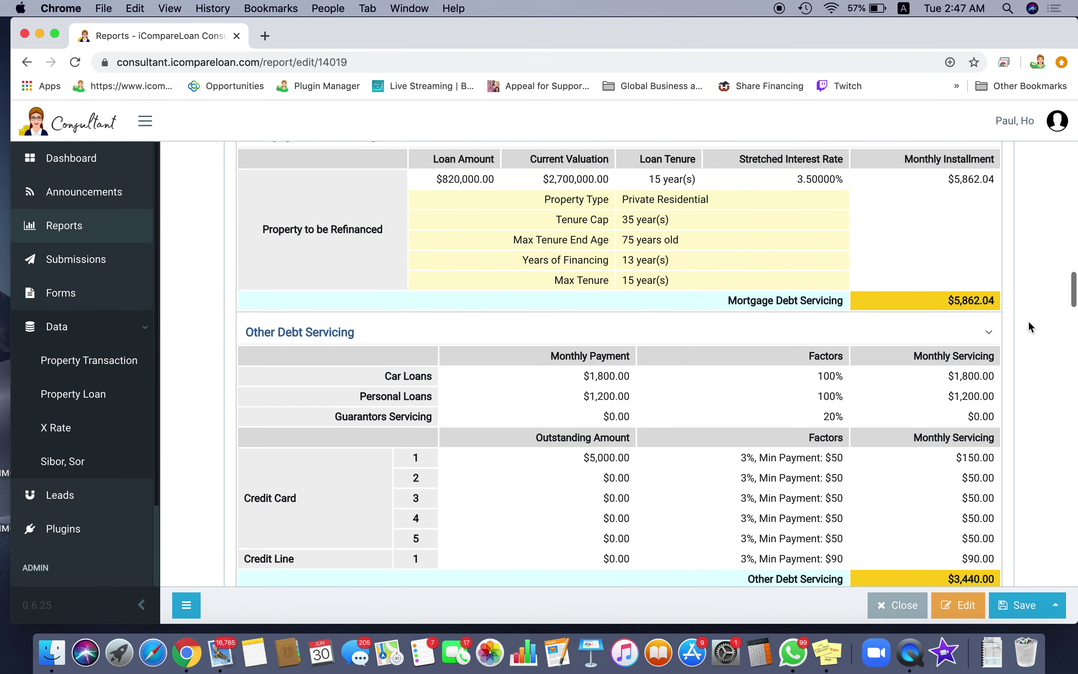
pyautogui.scroll(-1, 1029, 328)
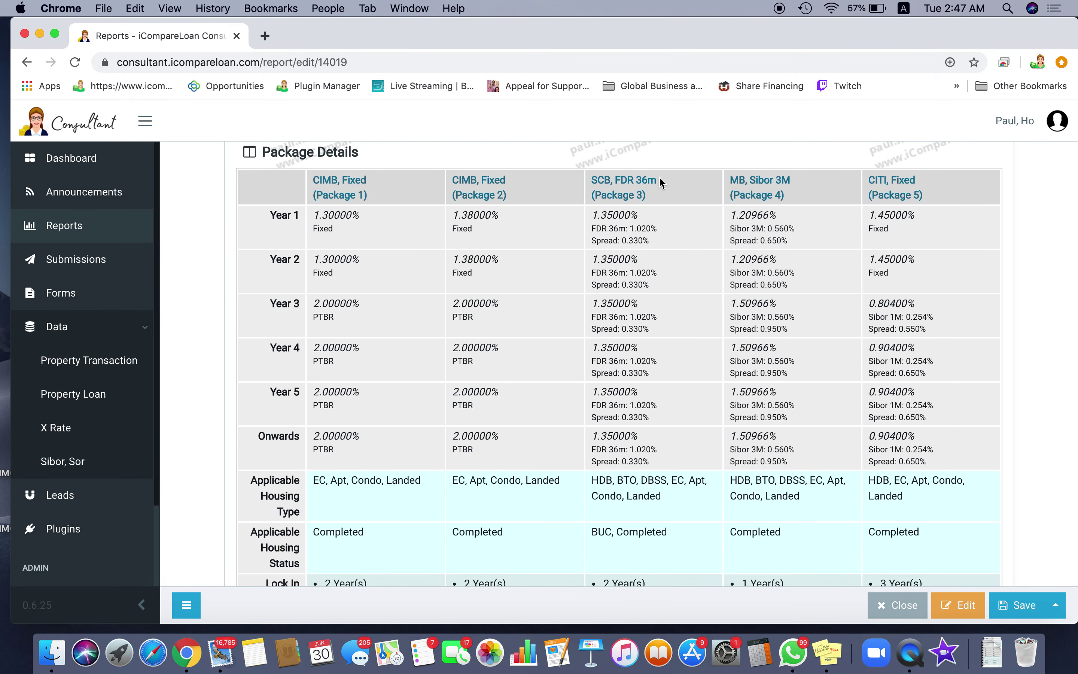
# - Reopen the report entries for editing and set the Sibor, Sor chart's start date to 2012-06-01
pyautogui.click(970, 604)
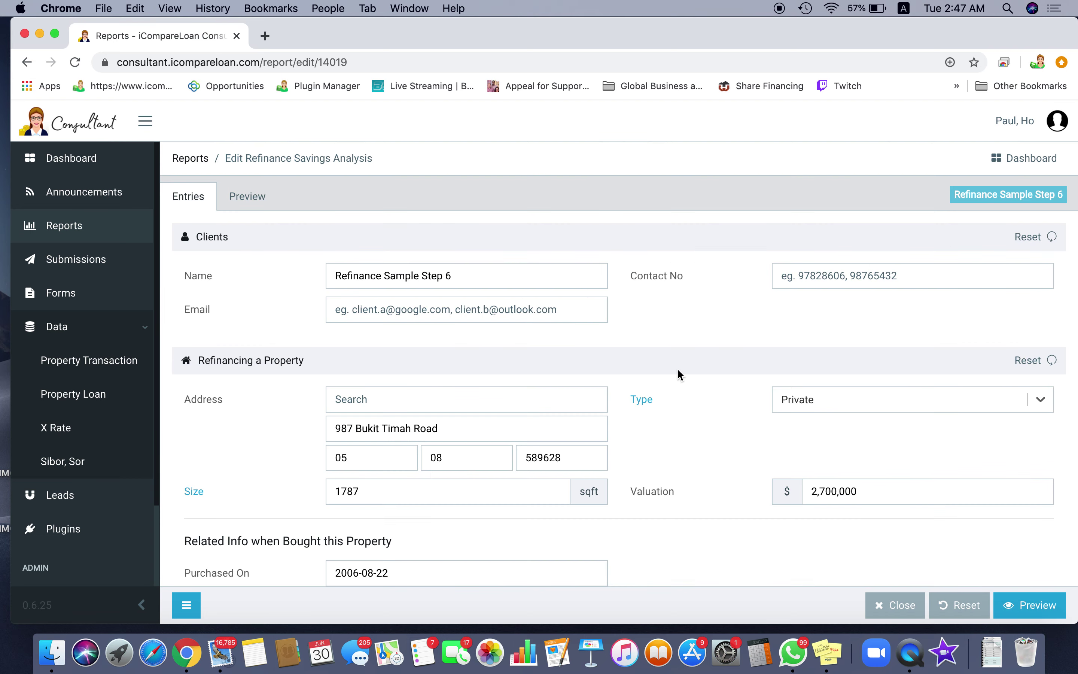
pyautogui.scroll(-15, 680, 370)
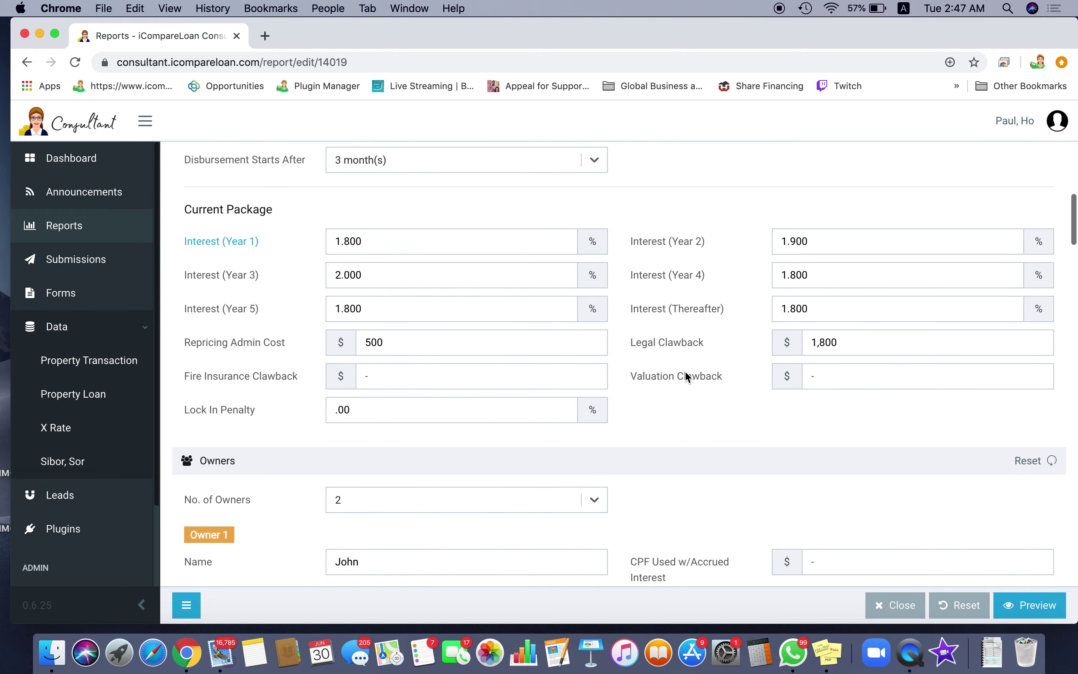
pyautogui.scroll(-15, 686, 374)
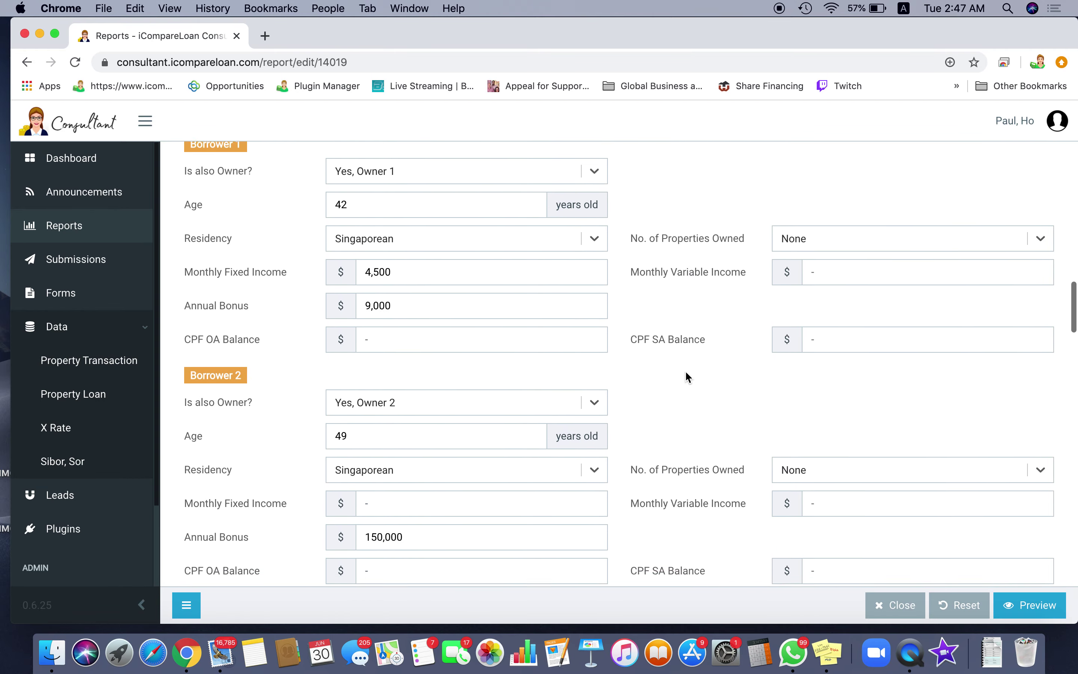
pyautogui.scroll(-15, 687, 374)
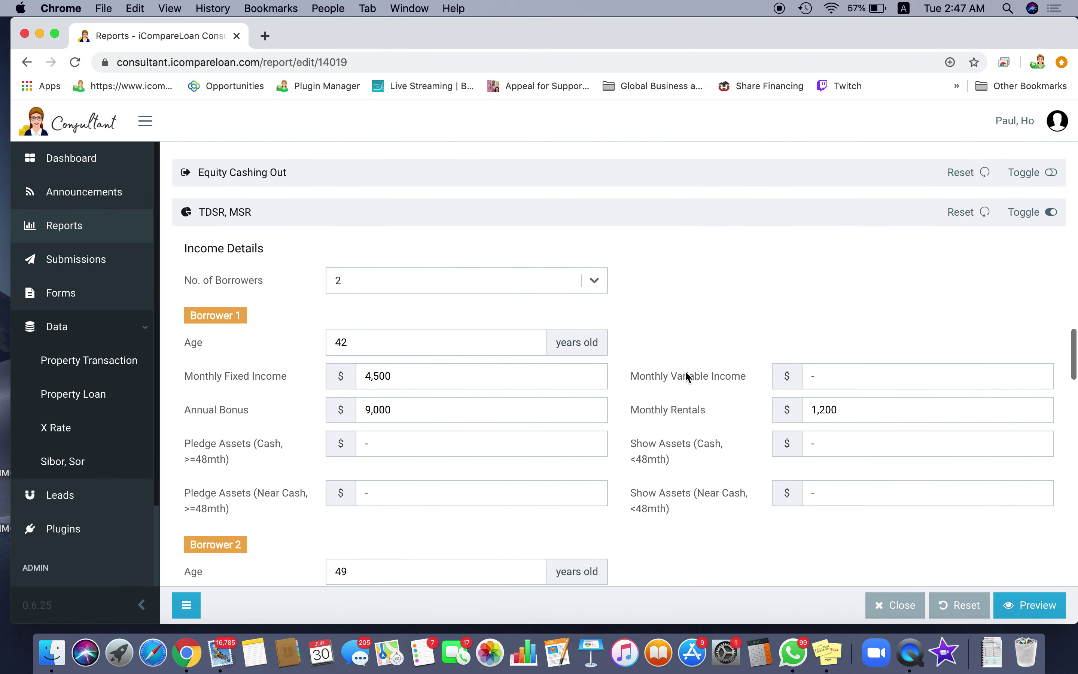
pyautogui.scroll(-15, 687, 377)
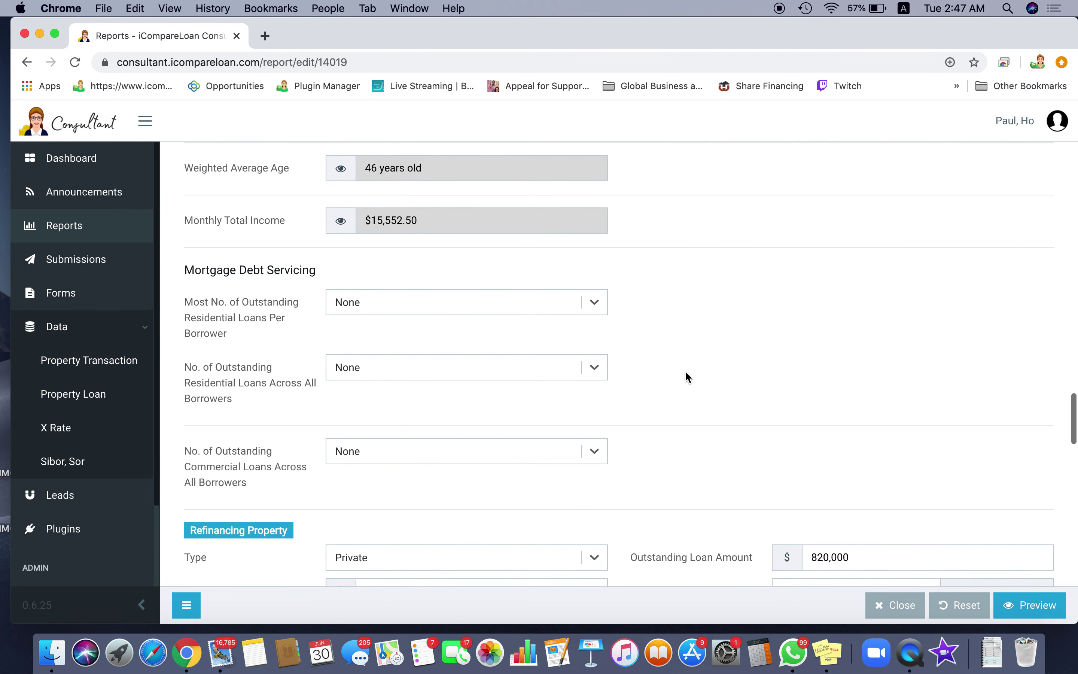
pyautogui.scroll(-1, 686, 377)
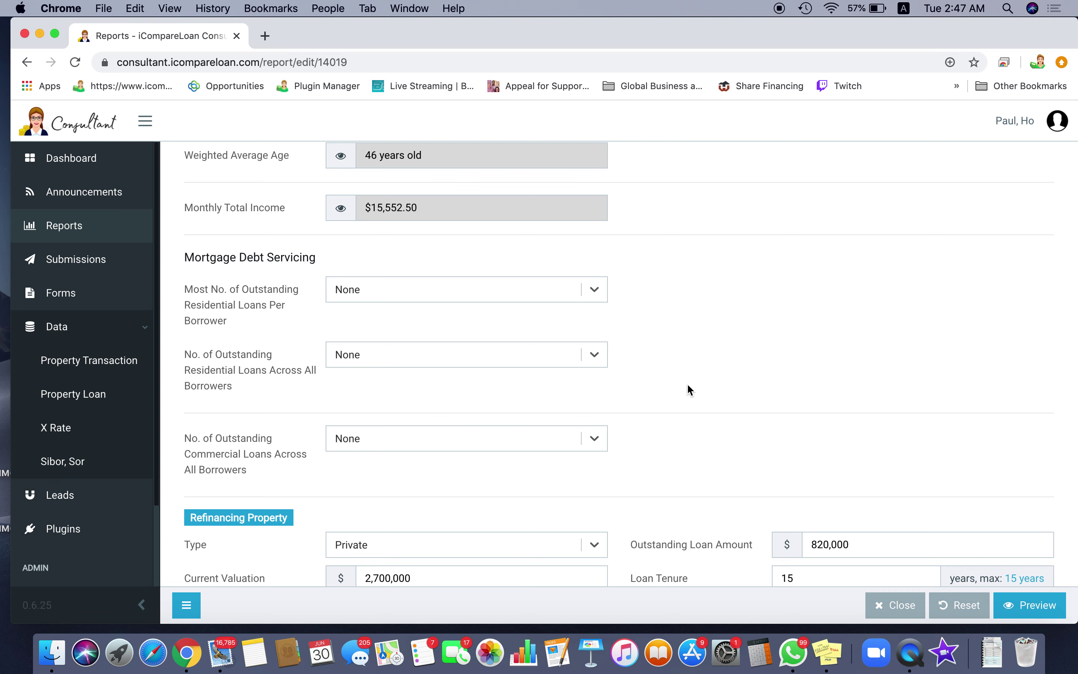
pyautogui.scroll(-5, 688, 386)
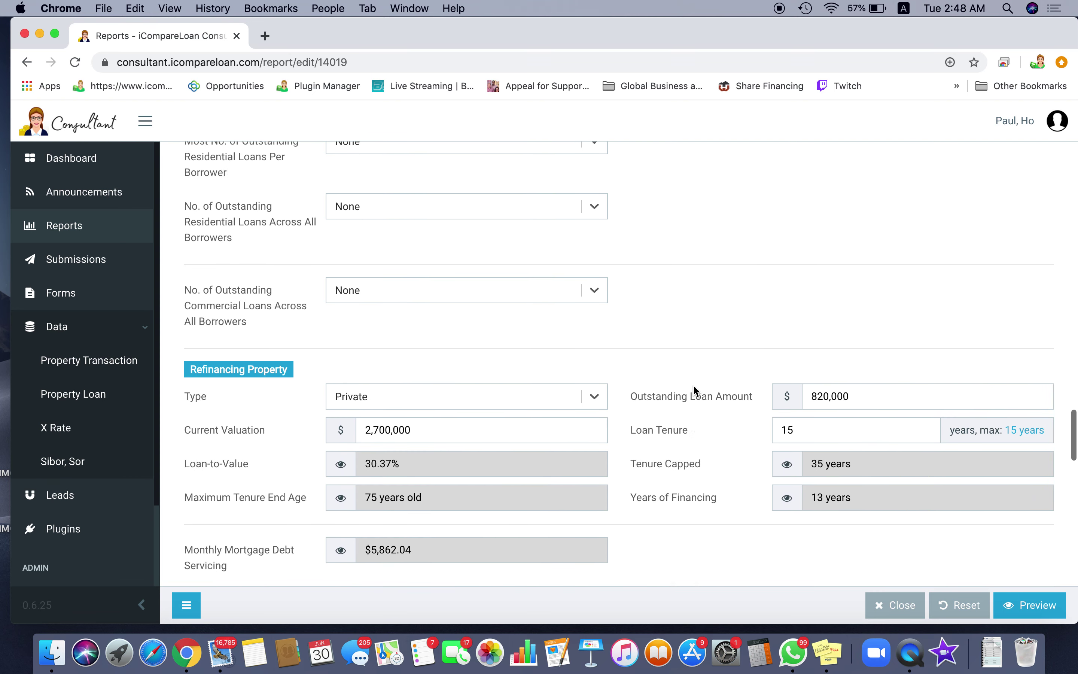
pyautogui.scroll(1, 693, 384)
pyautogui.scroll(-5, 696, 386)
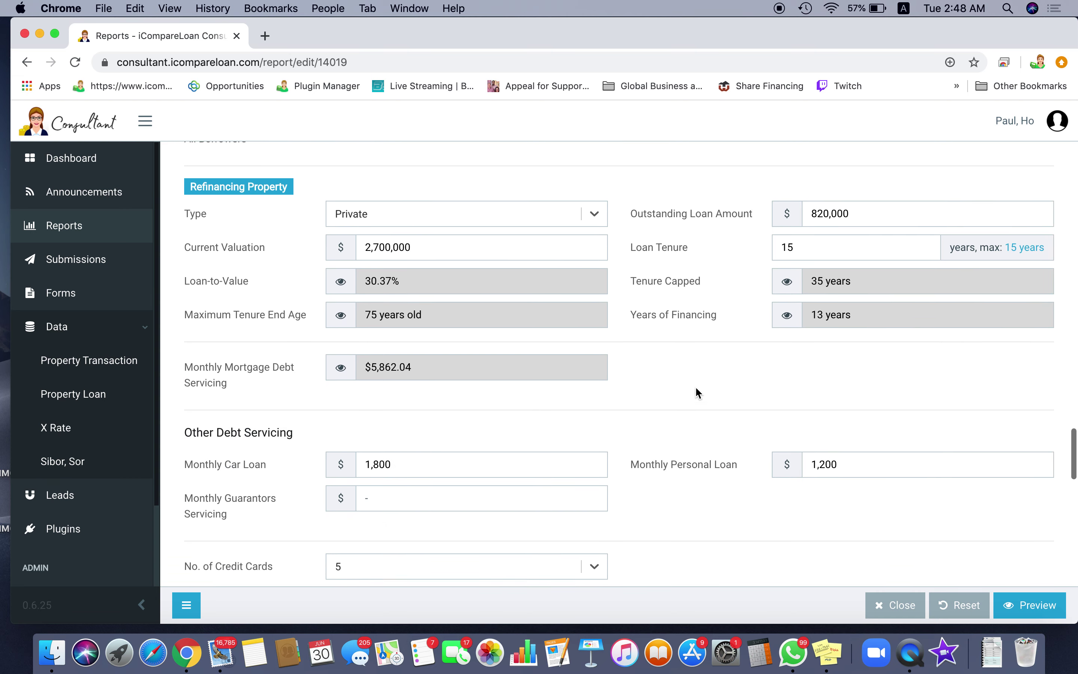
pyautogui.scroll(-3, 696, 388)
pyautogui.scroll(-5, 697, 389)
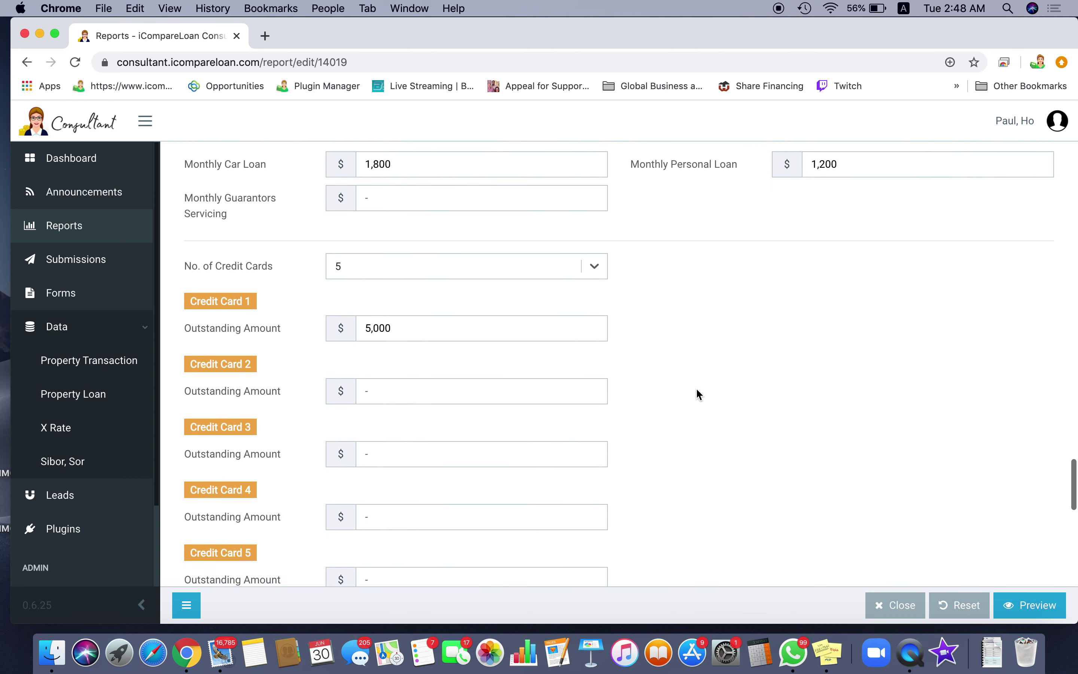
pyautogui.scroll(-15, 697, 392)
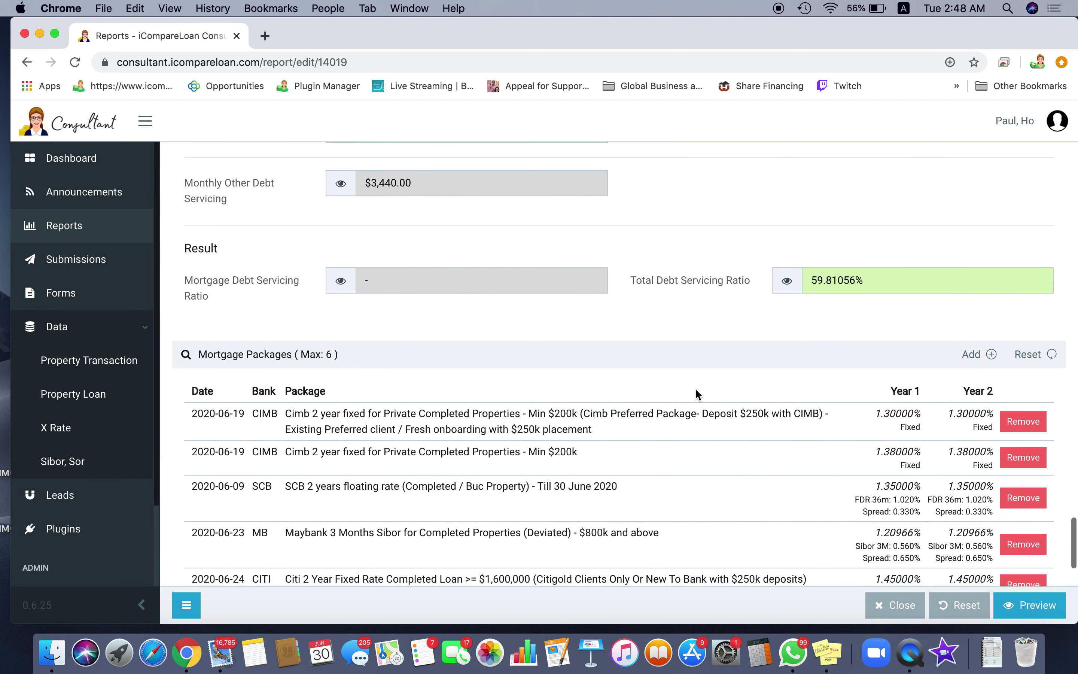
pyautogui.scroll(-11, 697, 394)
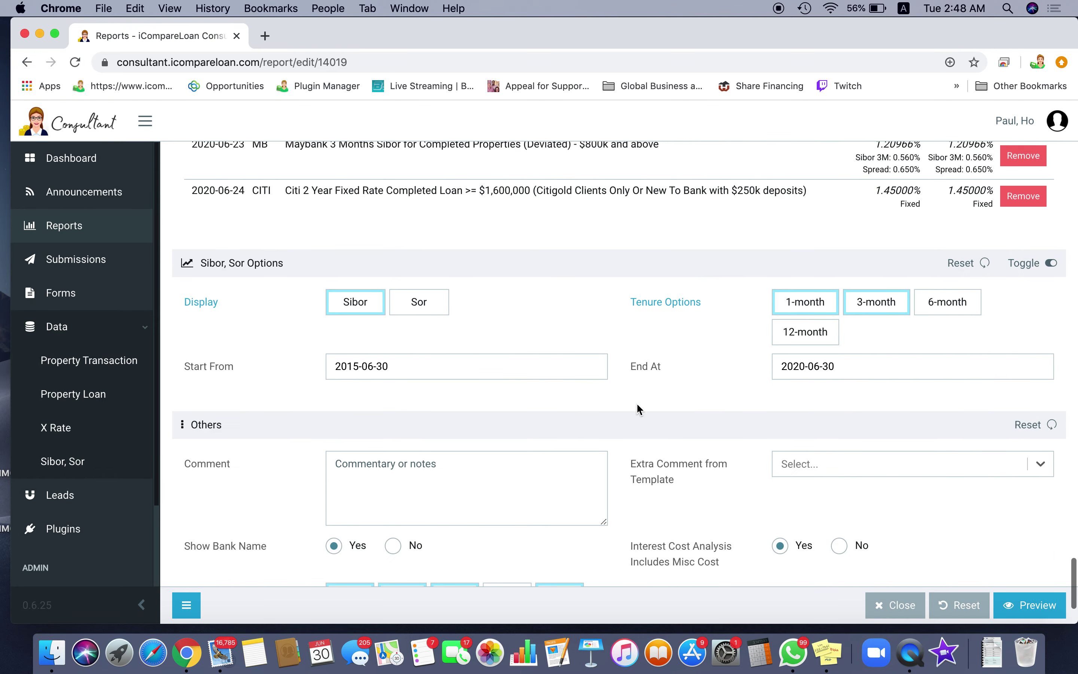
pyautogui.scroll(-1, 640, 408)
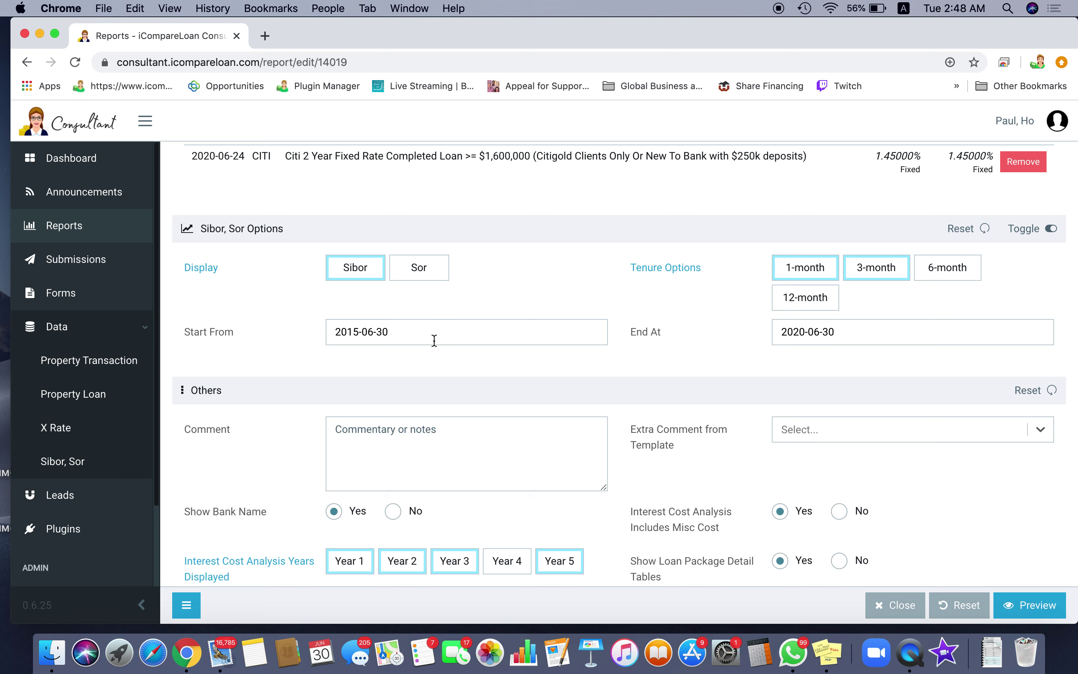
pyautogui.moveTo(358, 332); pyautogui.dragTo(349, 332)
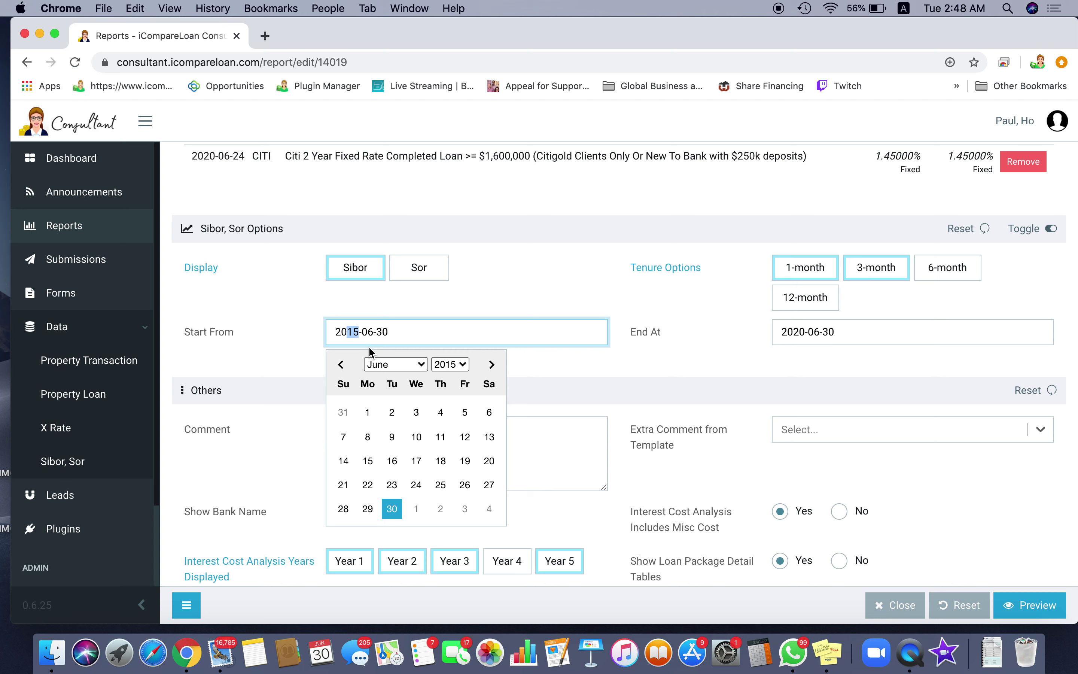
pyautogui.write('12')
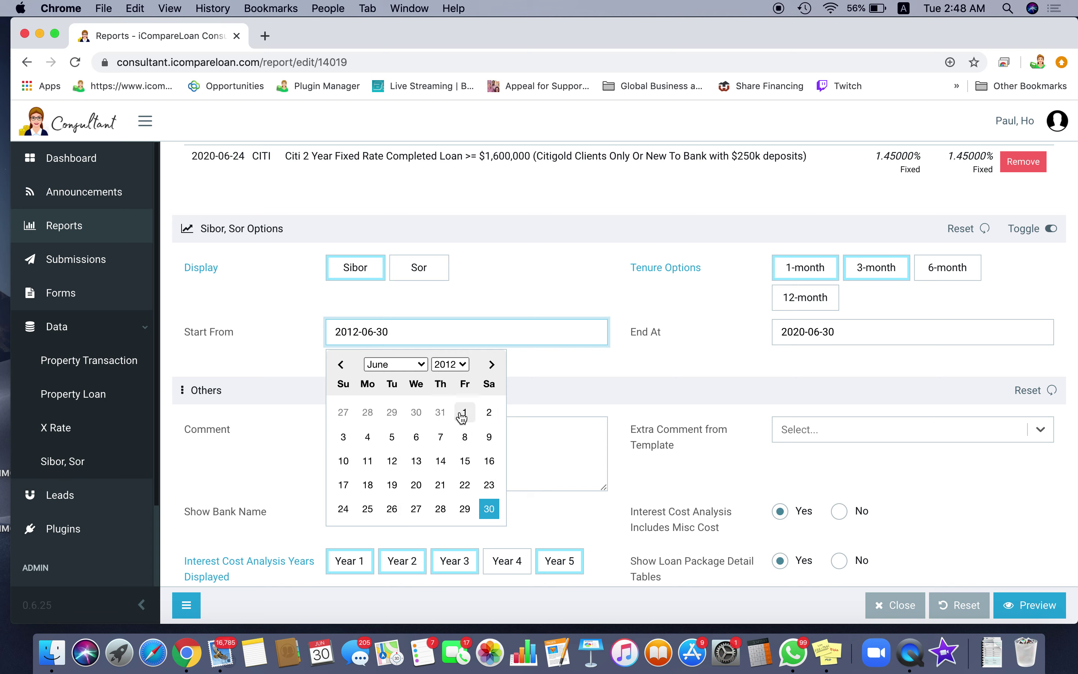
pyautogui.click(464, 412)
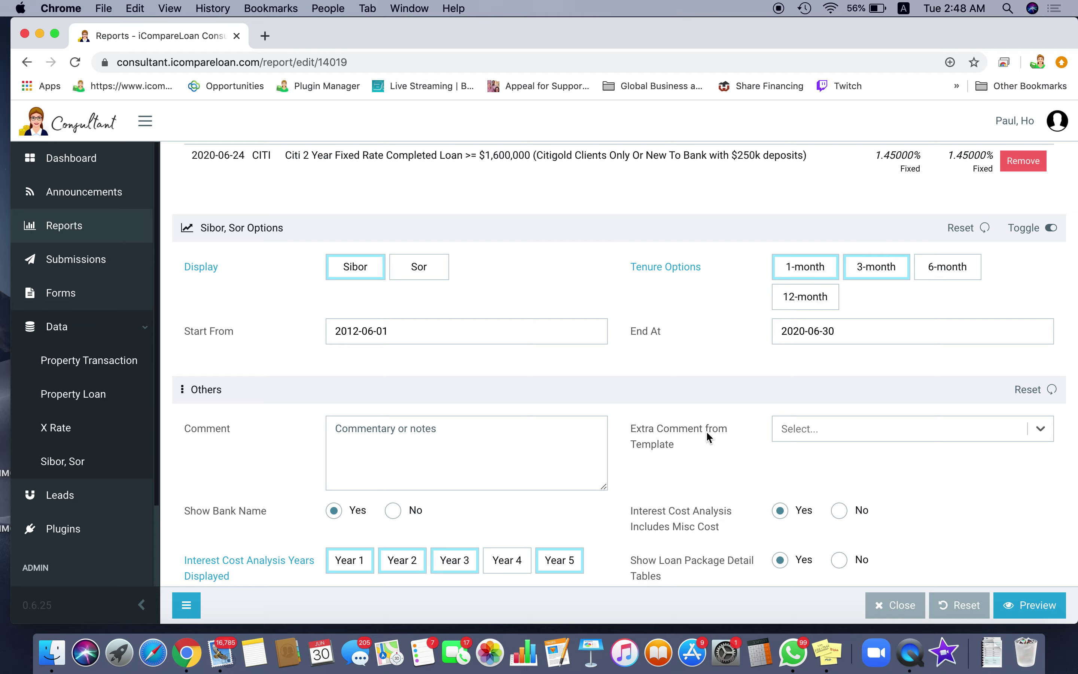
# - Add the extra comment template "Refinance of Residential Loan - Documents Required" and generate the report preview
pyautogui.scroll(-2, 705, 431)
pyautogui.scroll(-1, 707, 433)
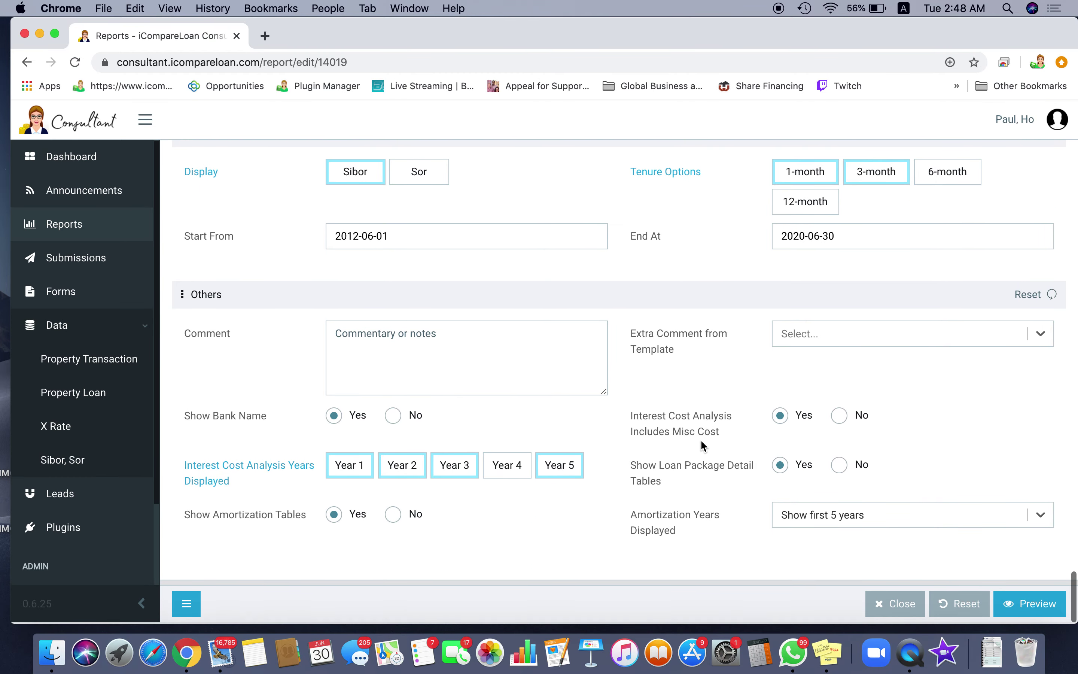
pyautogui.click(886, 341)
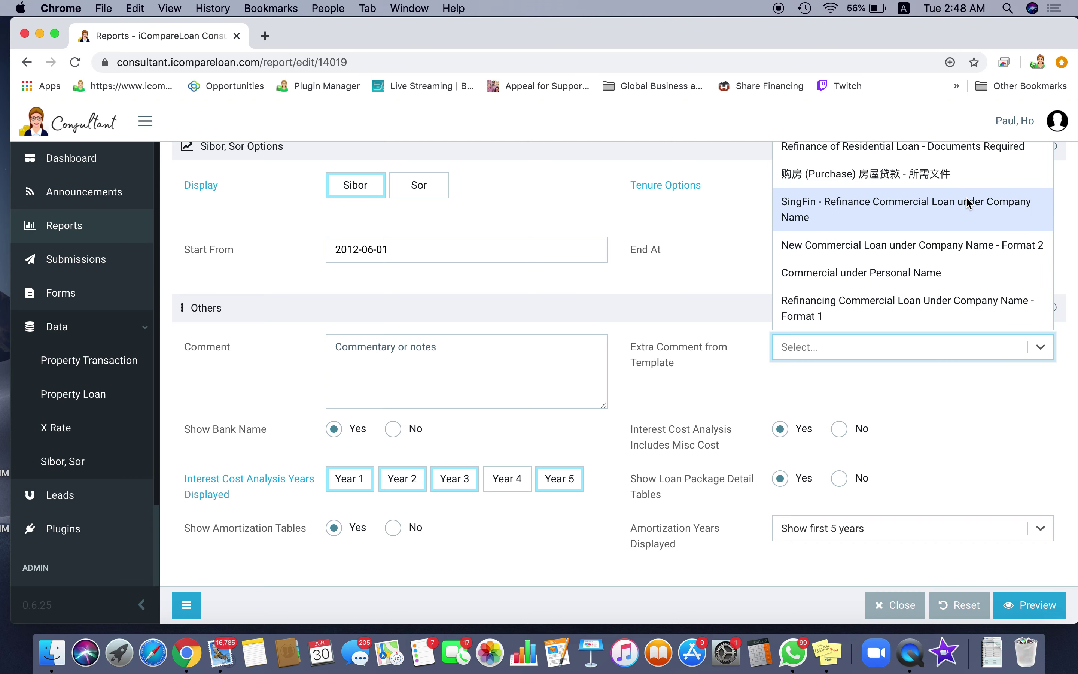
pyautogui.scroll(1, 1022, 443)
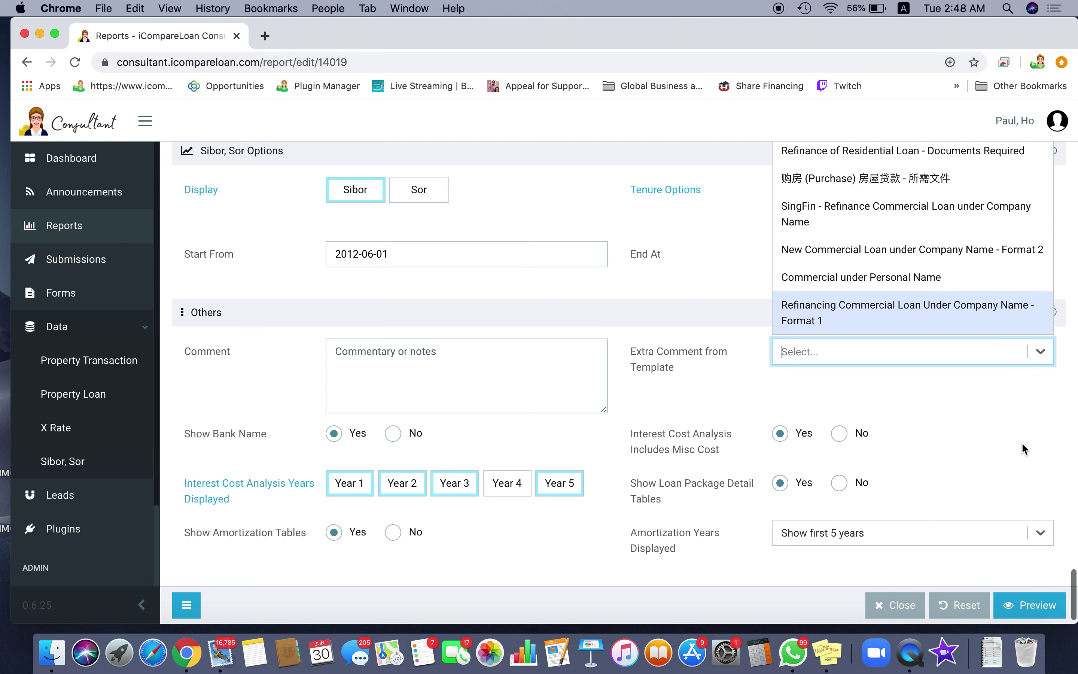
pyautogui.scroll(3, 1022, 449)
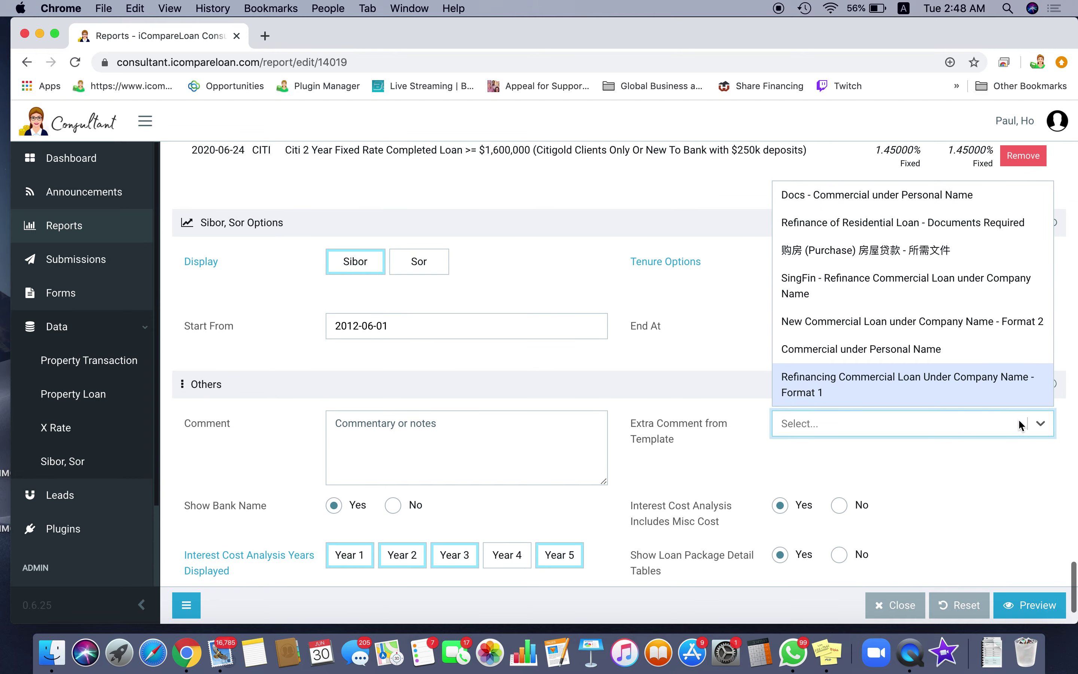
pyautogui.click(891, 225)
pyautogui.click(1029, 605)
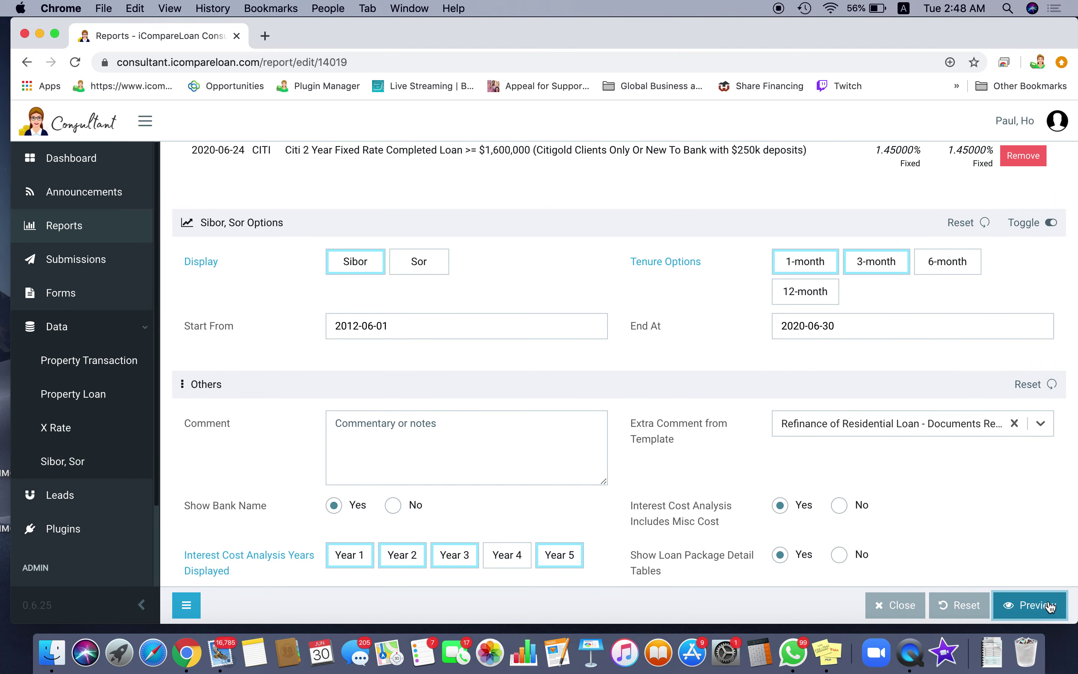
# - Review the Sibor, Sor Analysis chart and its rate table in the report preview
pyautogui.scroll(-20, 1017, 313)
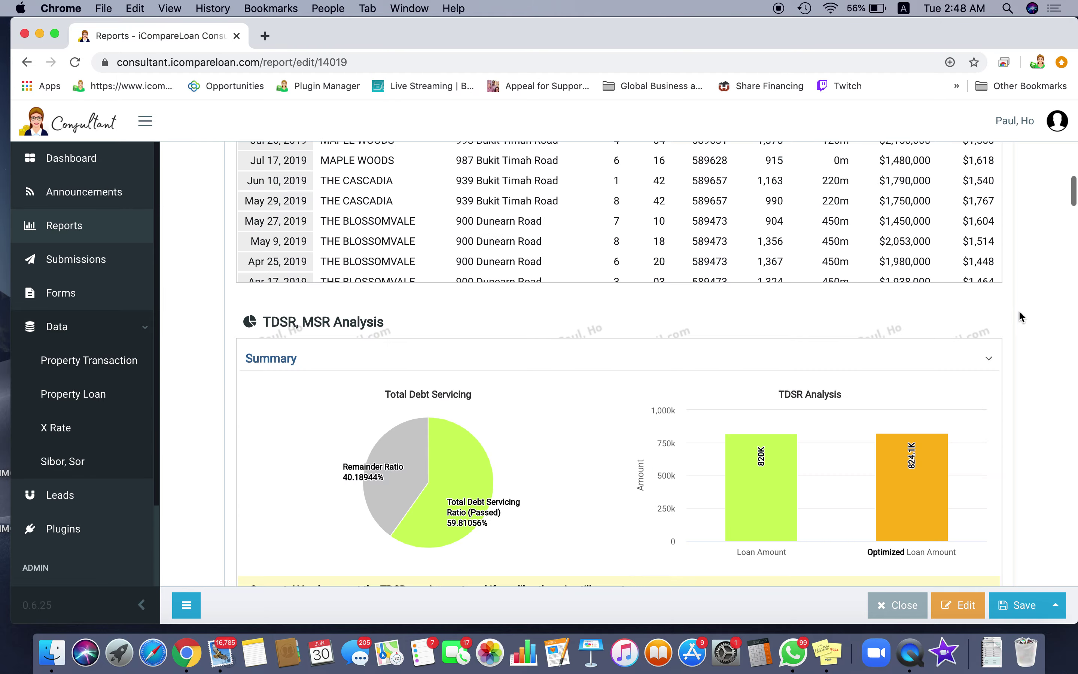
pyautogui.scroll(-20, 1021, 314)
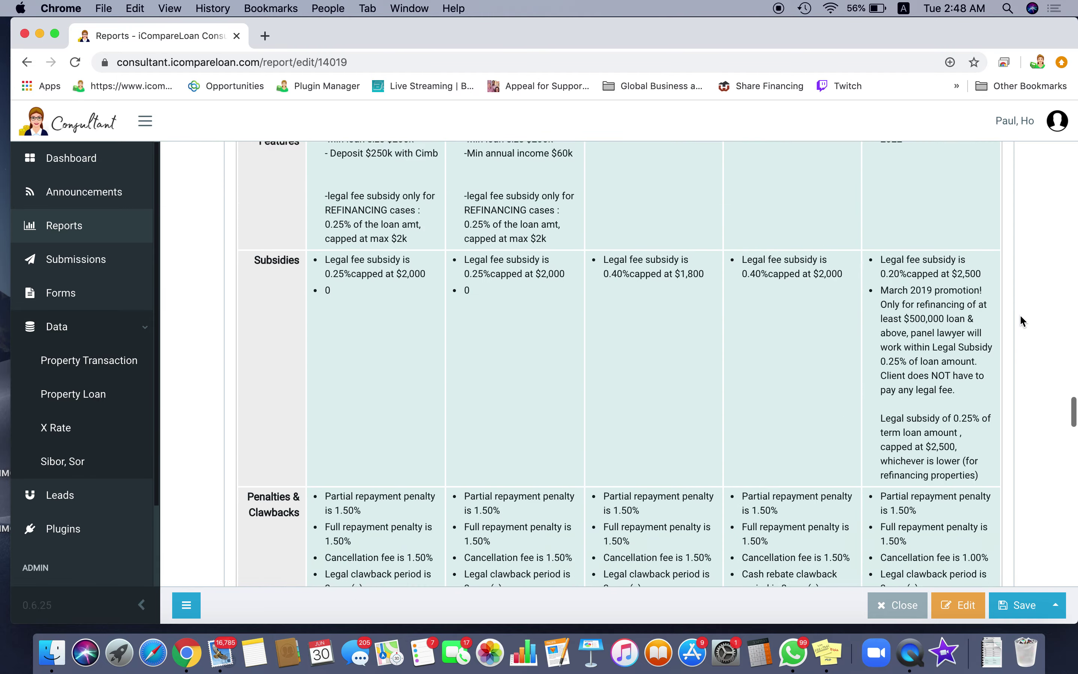
pyautogui.scroll(-15, 1020, 315)
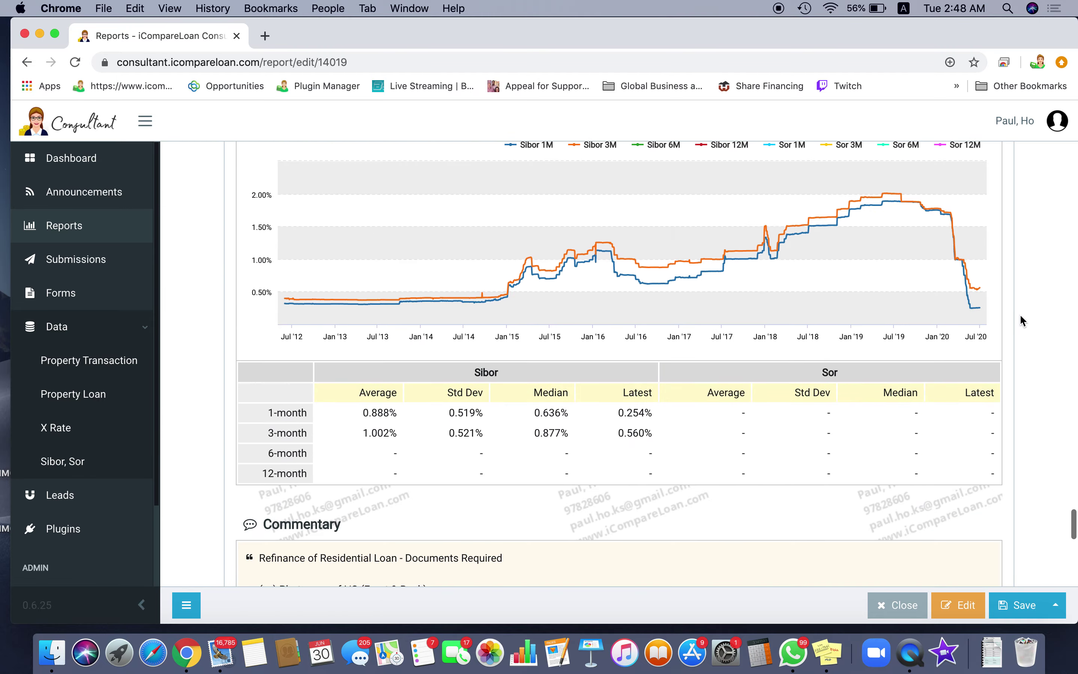
pyautogui.scroll(3, 1021, 313)
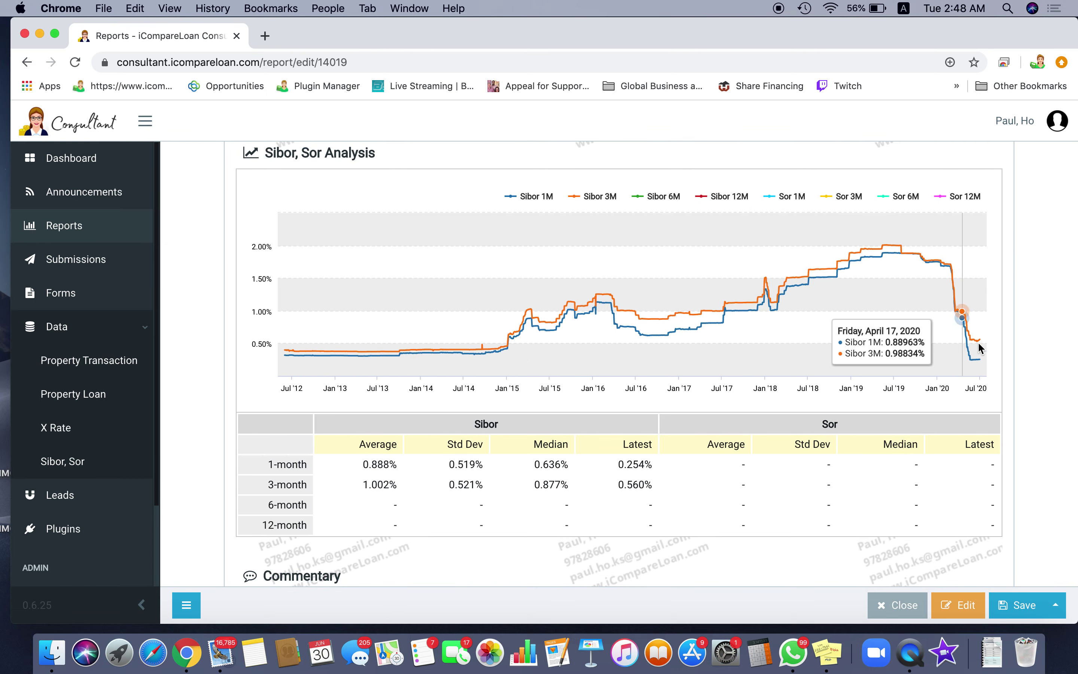
# - Read through the Commentary section's list of required refinancing documents and the instructions for retrieving them
pyautogui.scroll(-10, 1016, 346)
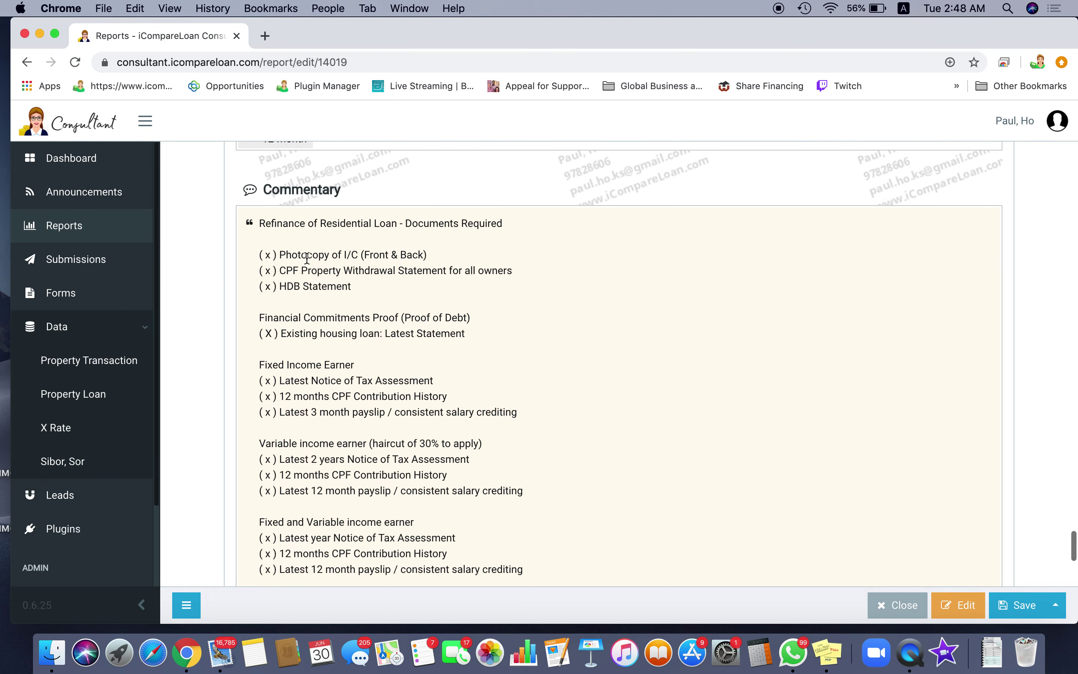
pyautogui.scroll(-3, 406, 448)
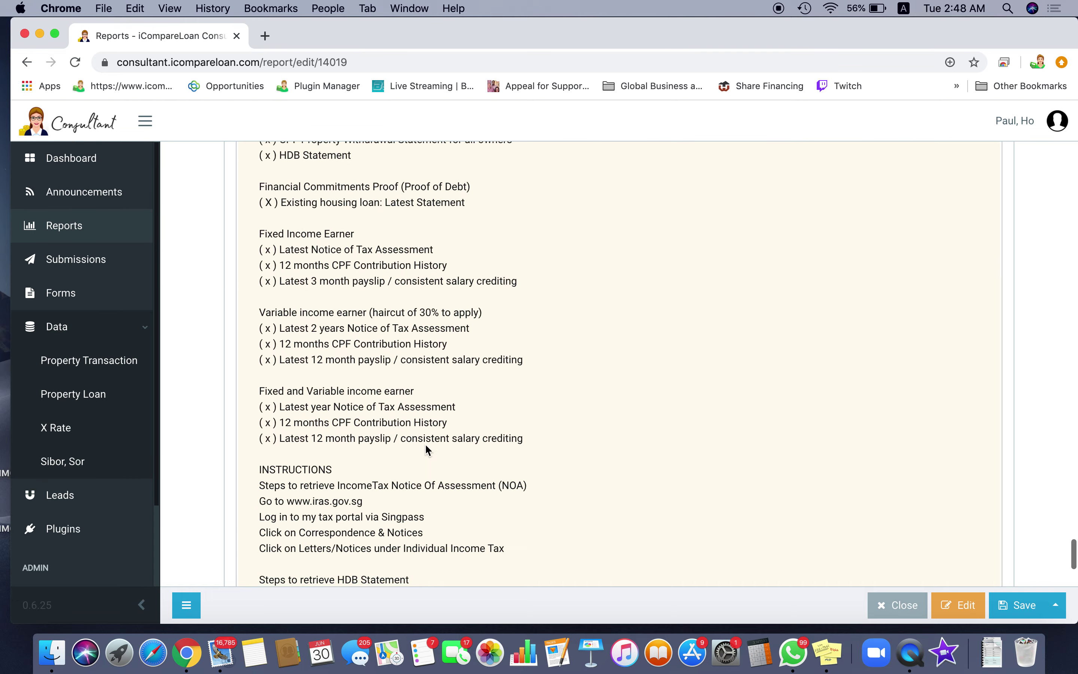
pyautogui.scroll(-5, 379, 459)
pyautogui.scroll(-7, 315, 471)
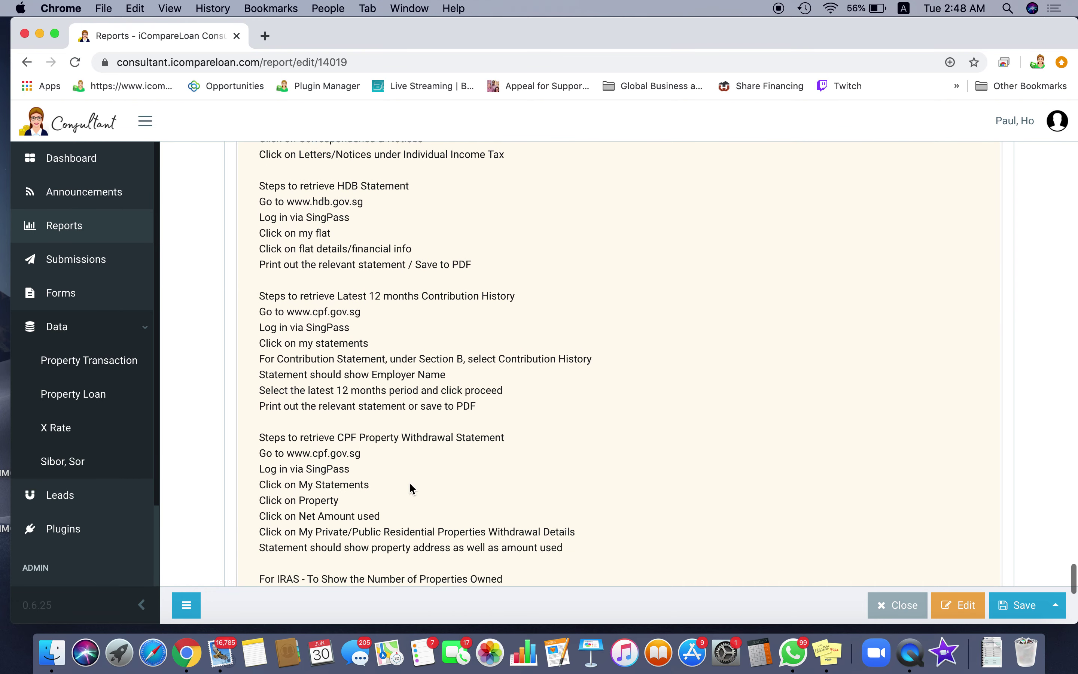
pyautogui.scroll(-3, 452, 460)
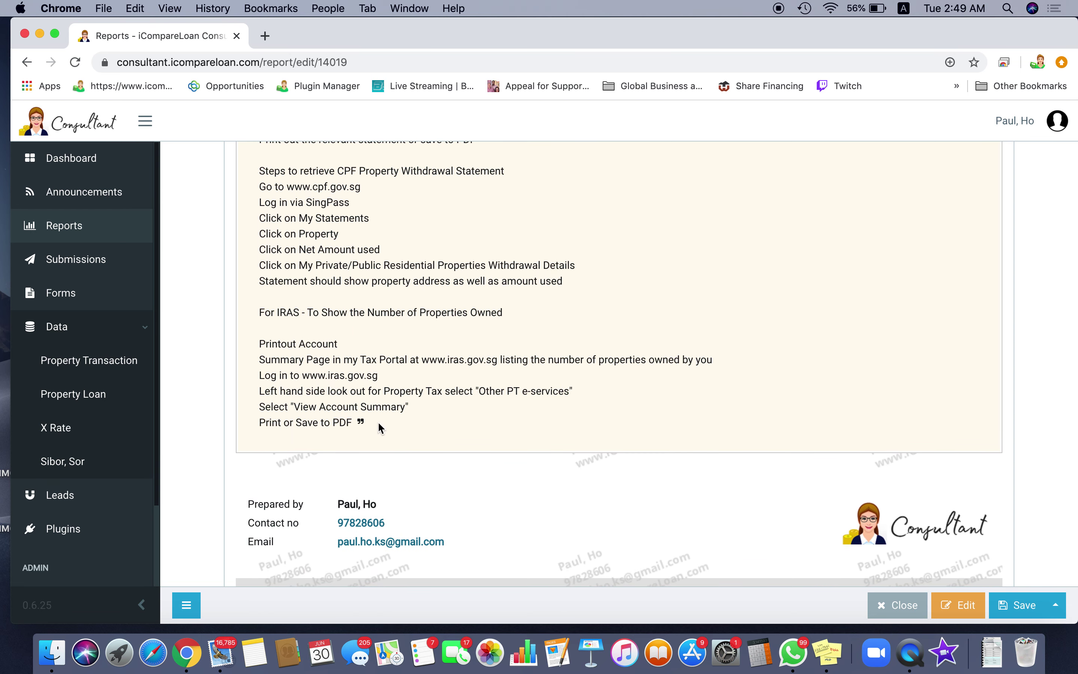
pyautogui.scroll(15, 448, 426)
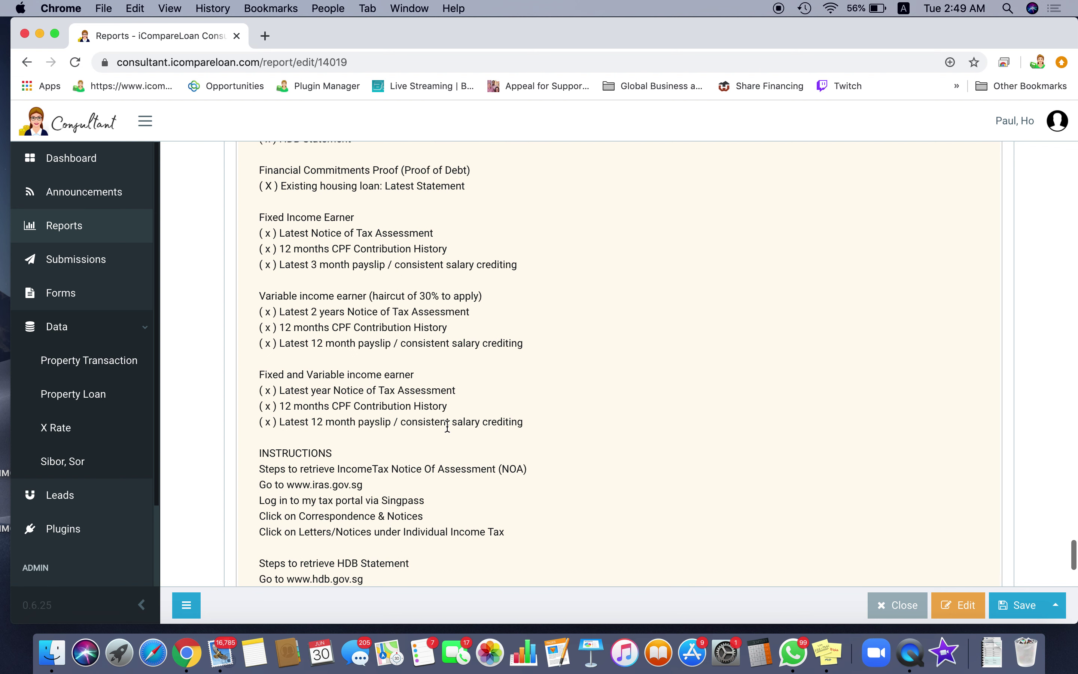
pyautogui.scroll(1, 449, 430)
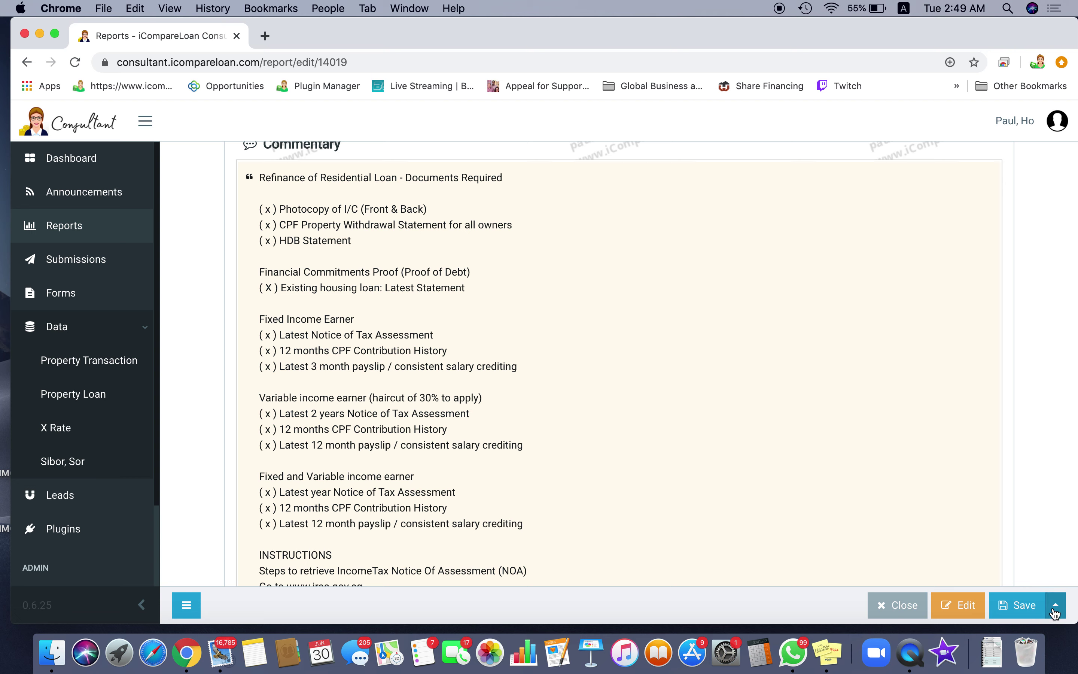
# - Save the updated Refinance Savings Analysis report and return to its beginning
pyautogui.click(1025, 610)
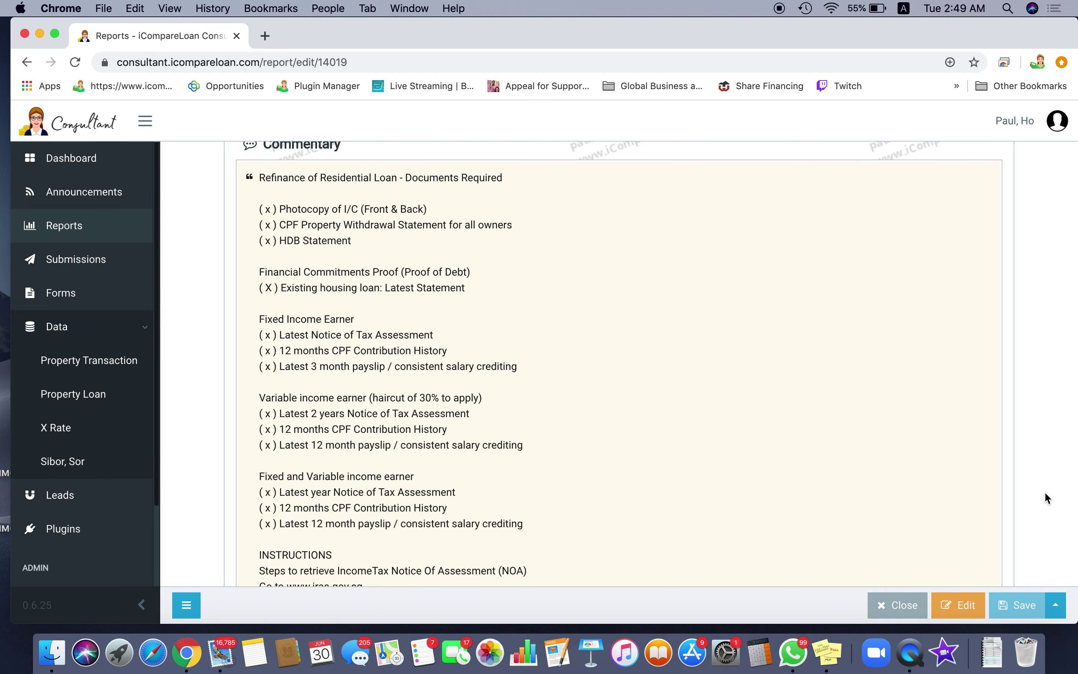
pyautogui.scroll(10, 1042, 493)
pyautogui.scroll(20, 1039, 492)
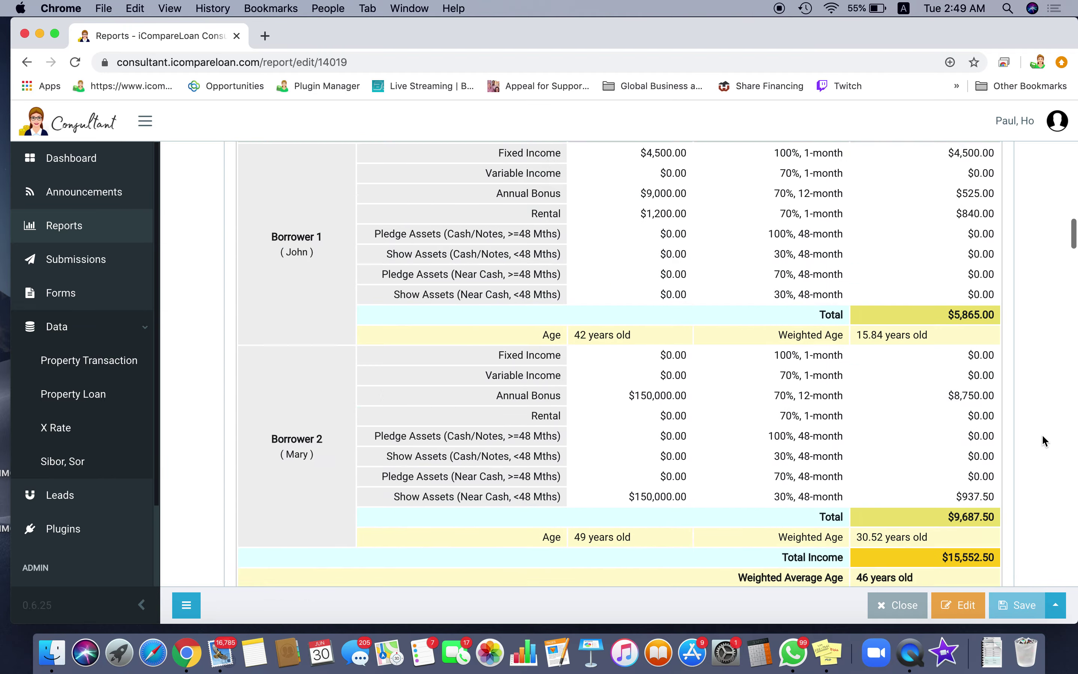
pyautogui.scroll(20, 1042, 433)
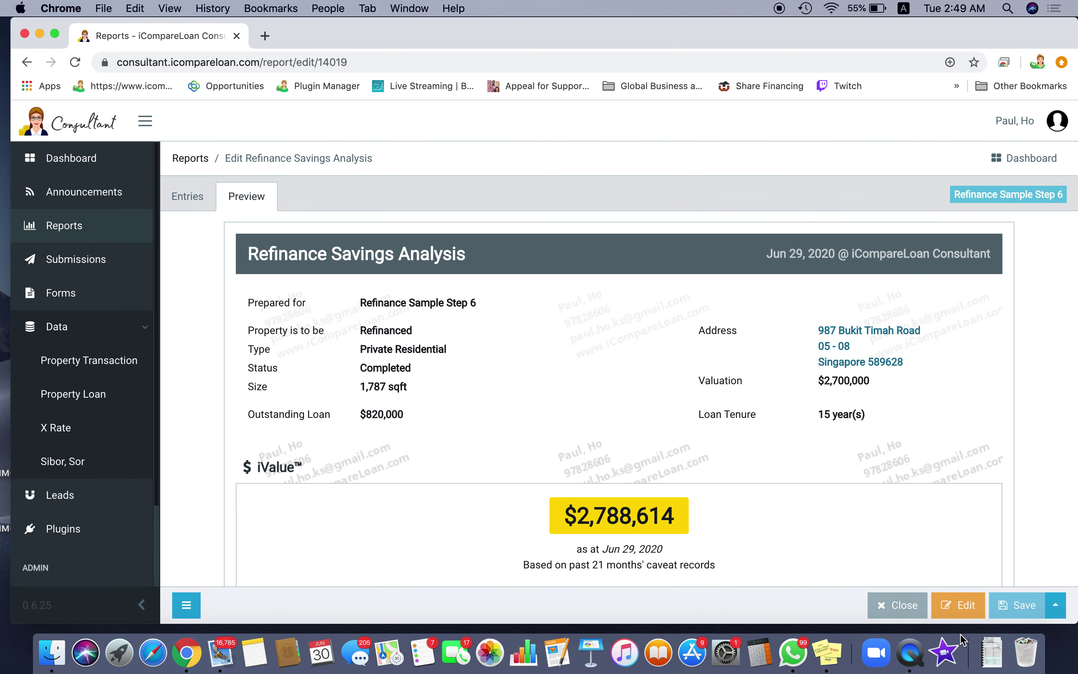
pyautogui.rightClick(910, 653)
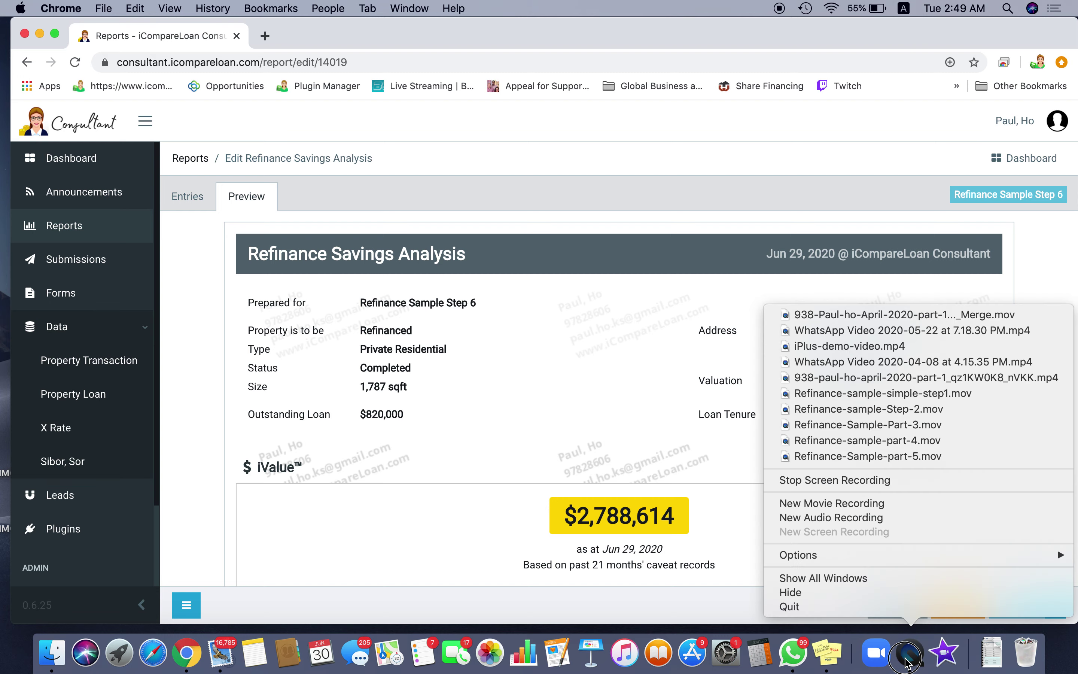